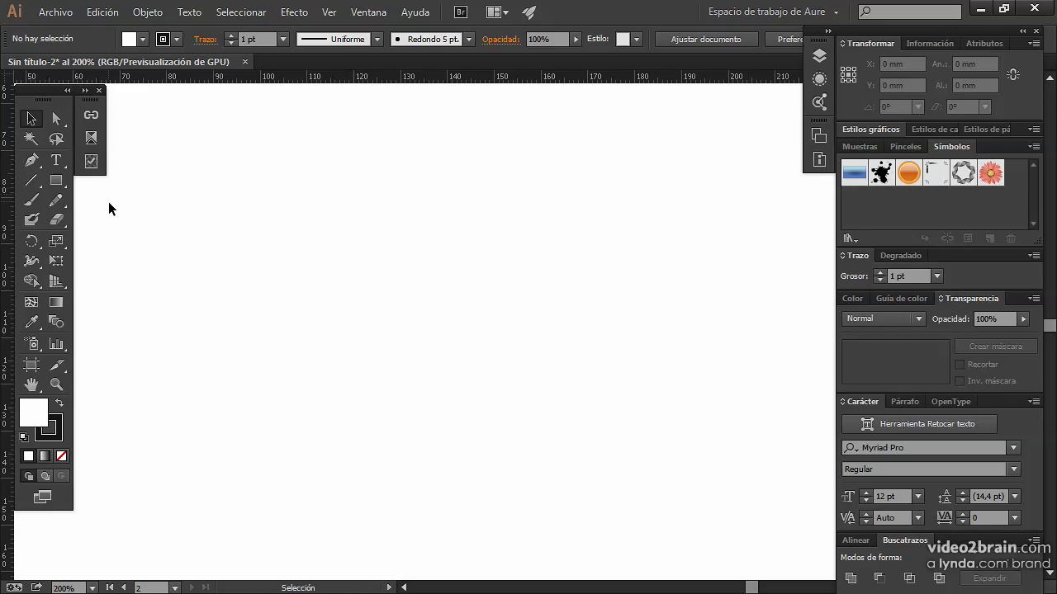
# Draw a wide rectangle near the top of the page with a white-to-black linear gradient fill
pyautogui.click(60, 180)
pyautogui.moveTo(156, 113); pyautogui.dragTo(728, 236)
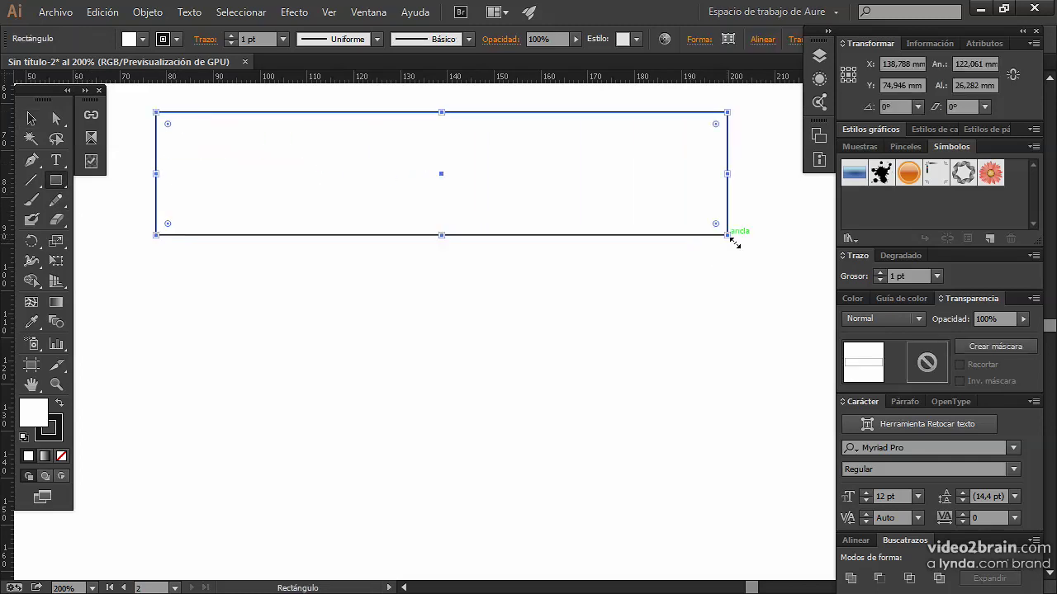
pyautogui.click(45, 457)
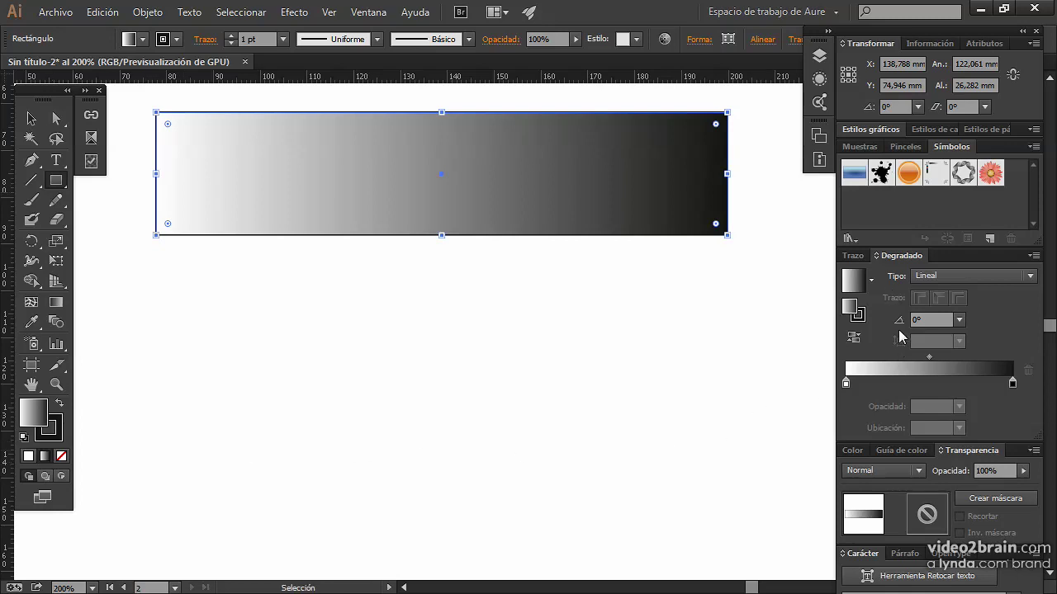
# Shorten the gradient strip and draw a narrow 3.9 × 31.9 mm upright bar below its left end
pyautogui.click(31, 118)
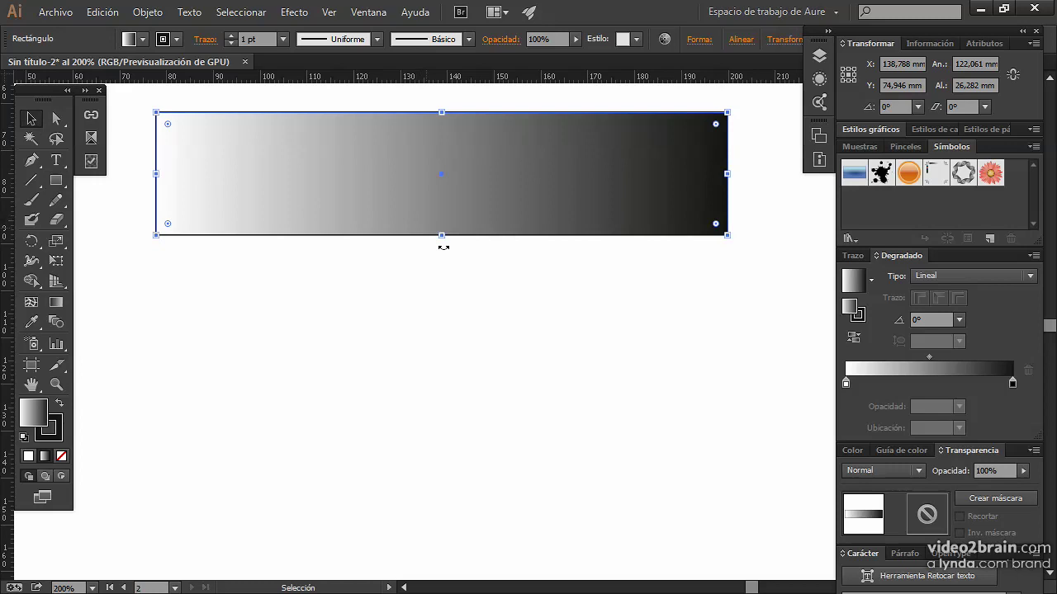
pyautogui.moveTo(444, 235); pyautogui.dragTo(441, 188)
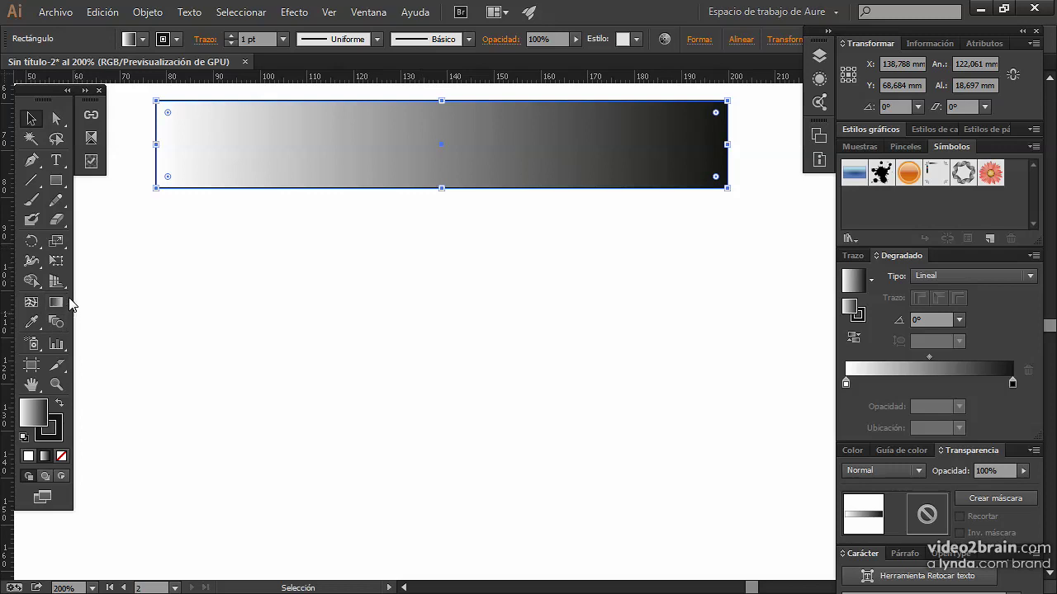
pyautogui.click(56, 180)
pyautogui.moveTo(157, 236); pyautogui.dragTo(175, 384)
# Give the narrow bar no stroke and a solid black fill
pyautogui.click(60, 440)
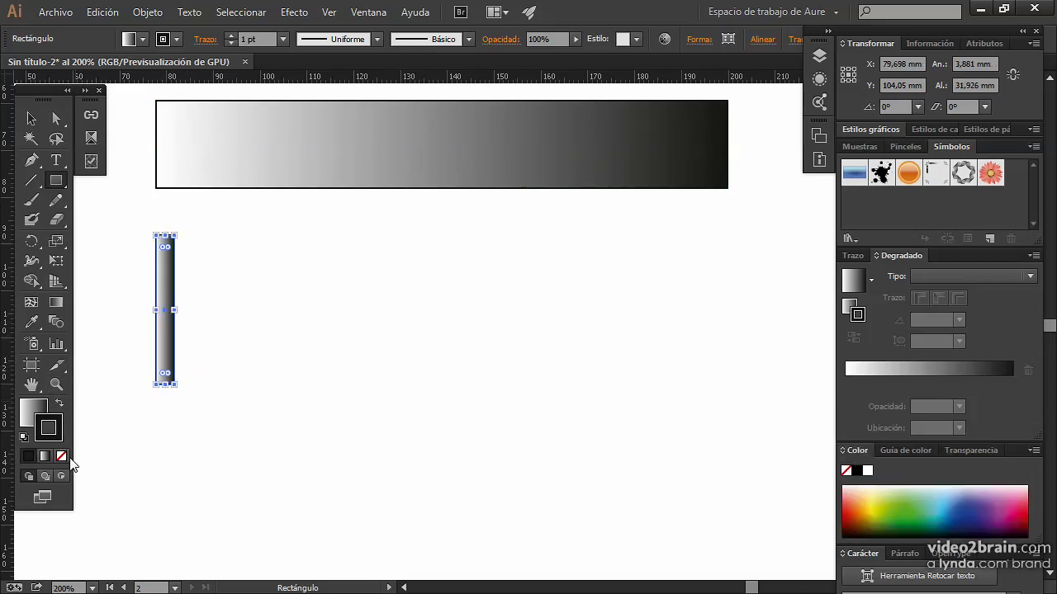
pyautogui.click(61, 456)
pyautogui.click(33, 411)
pyautogui.click(29, 456)
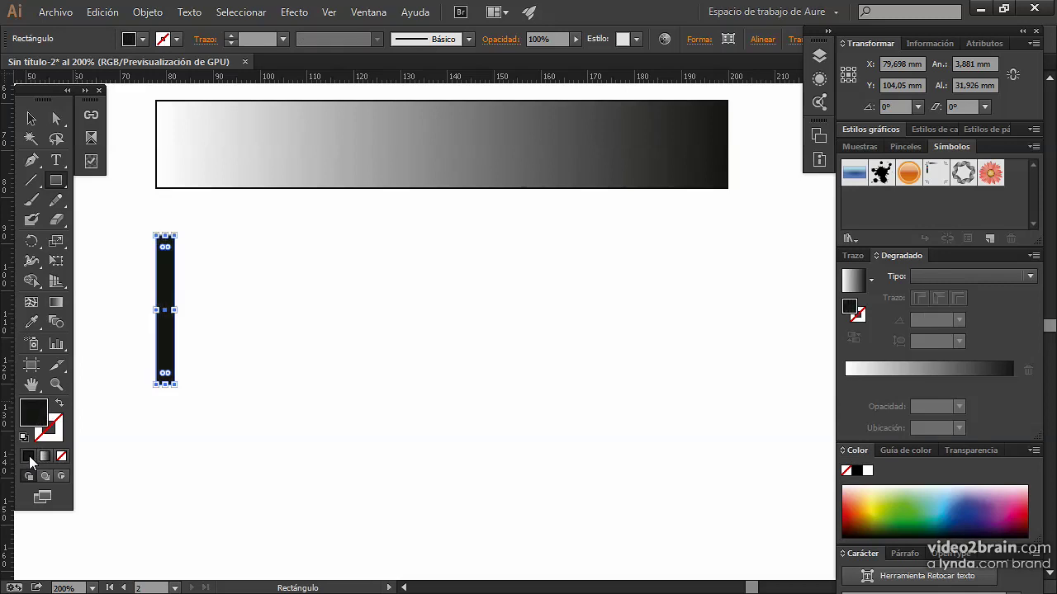
# Duplicate the black bar under the strip's right end and fill the left bar white
pyautogui.click(31, 118)
pyautogui.moveTo(168, 289)
pyautogui.mouseDown()
pyautogui.moveTo(282, 304)
pyautogui.moveTo(716, 299)
pyautogui.moveTo(175, 297)
pyautogui.mouseUp()
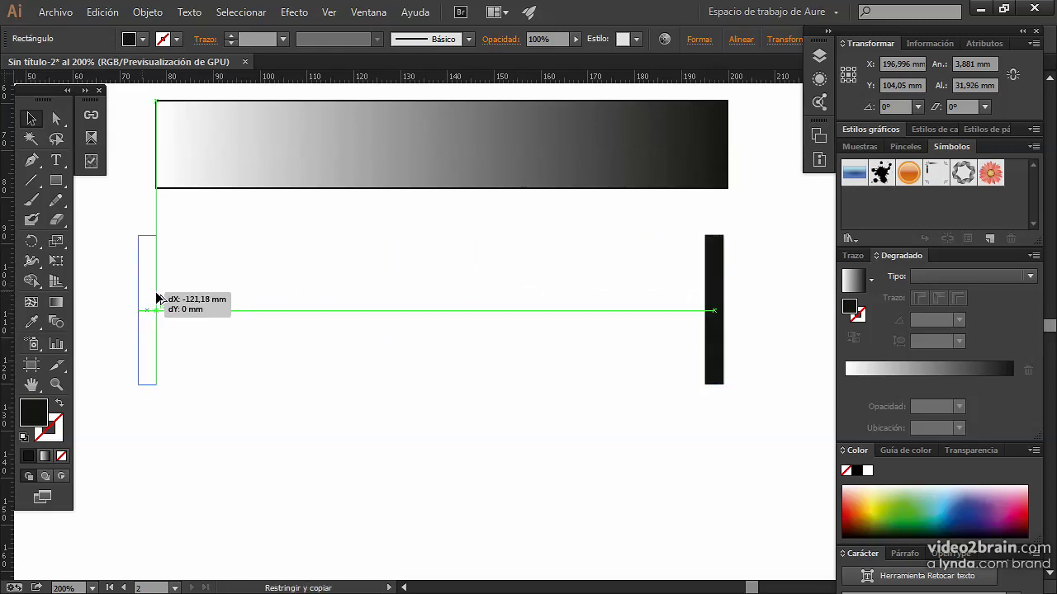
pyautogui.moveTo(175, 298); pyautogui.dragTo(168, 298)
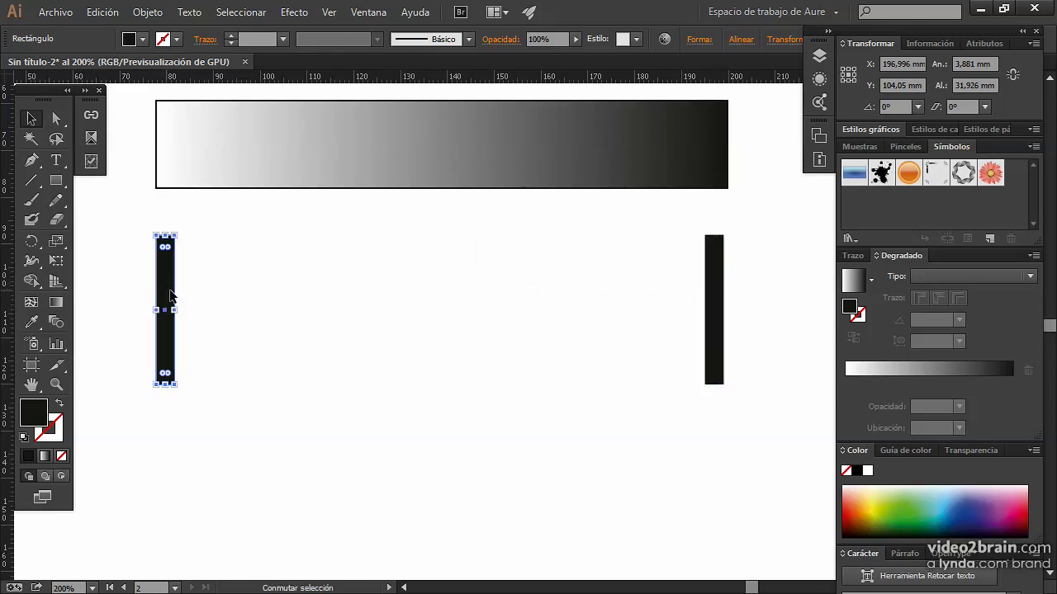
pyautogui.click(859, 146)
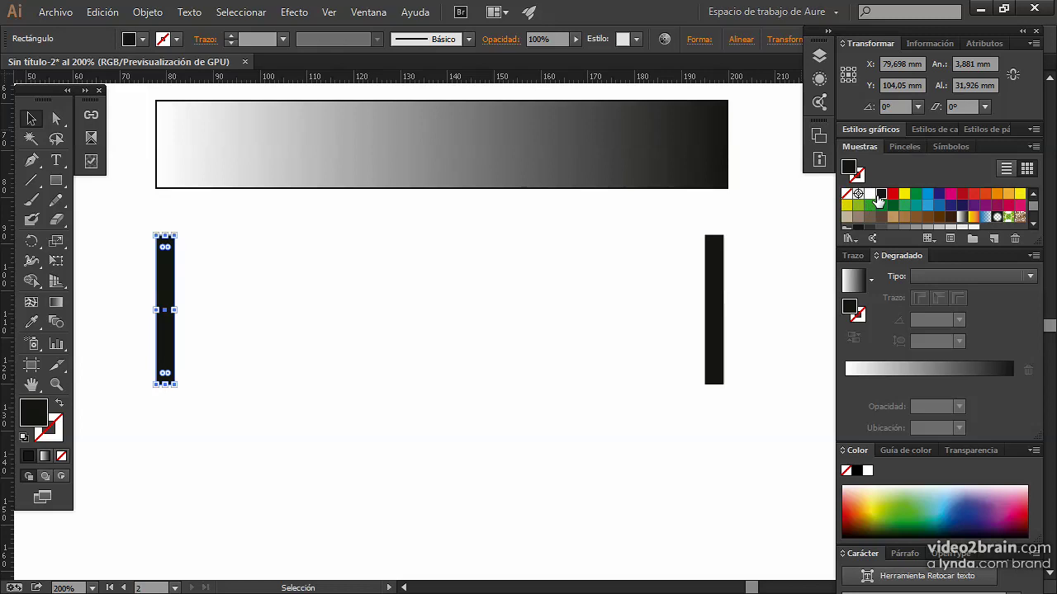
pyautogui.click(870, 194)
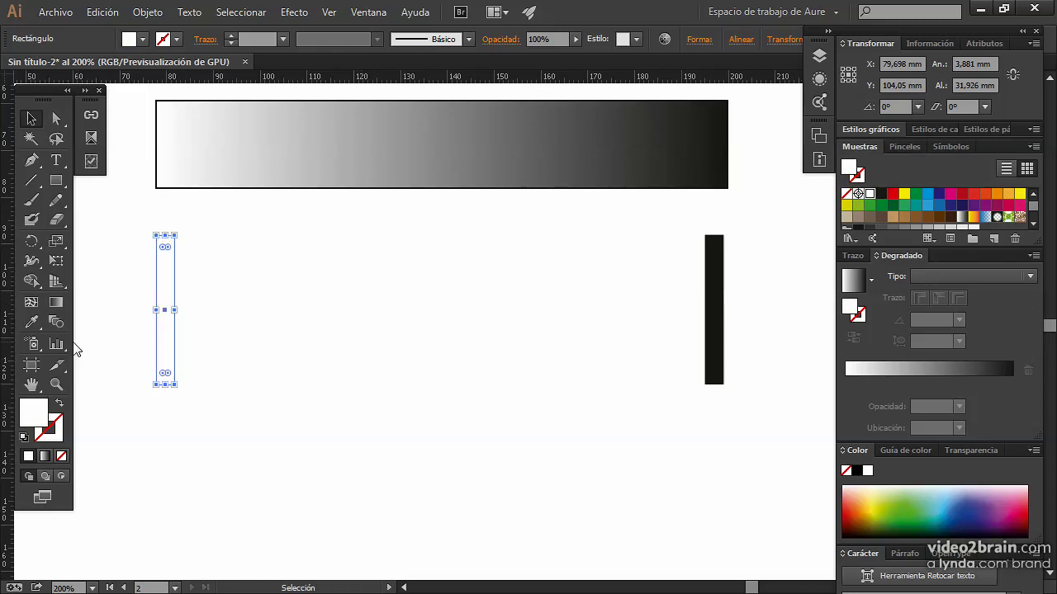
pyautogui.click(57, 327)
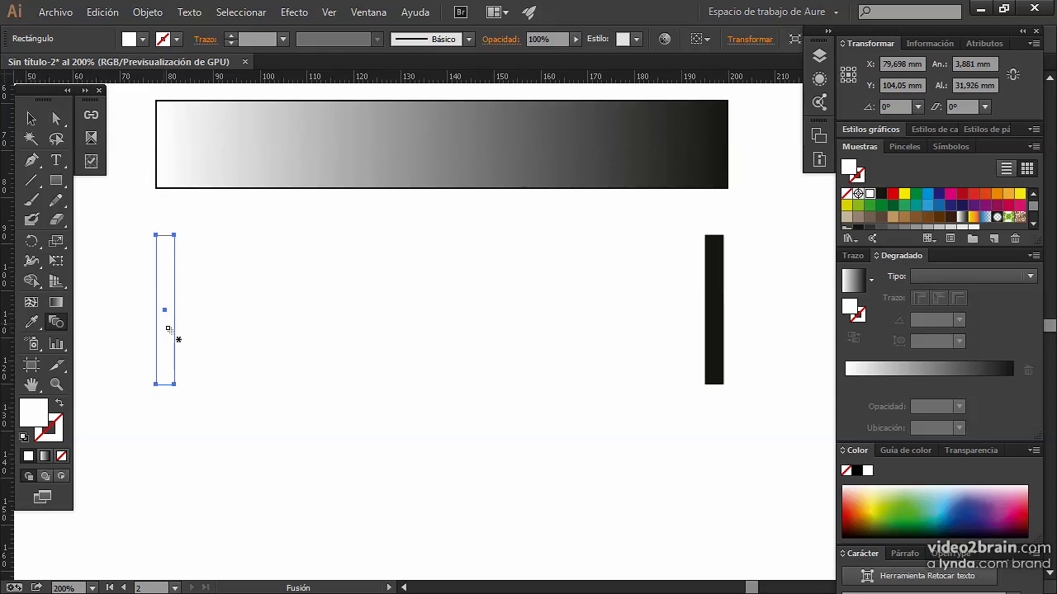
# Blend the white bar into the black bar
pyautogui.click(168, 329)
pyautogui.click(720, 334)
pyautogui.click(32, 118)
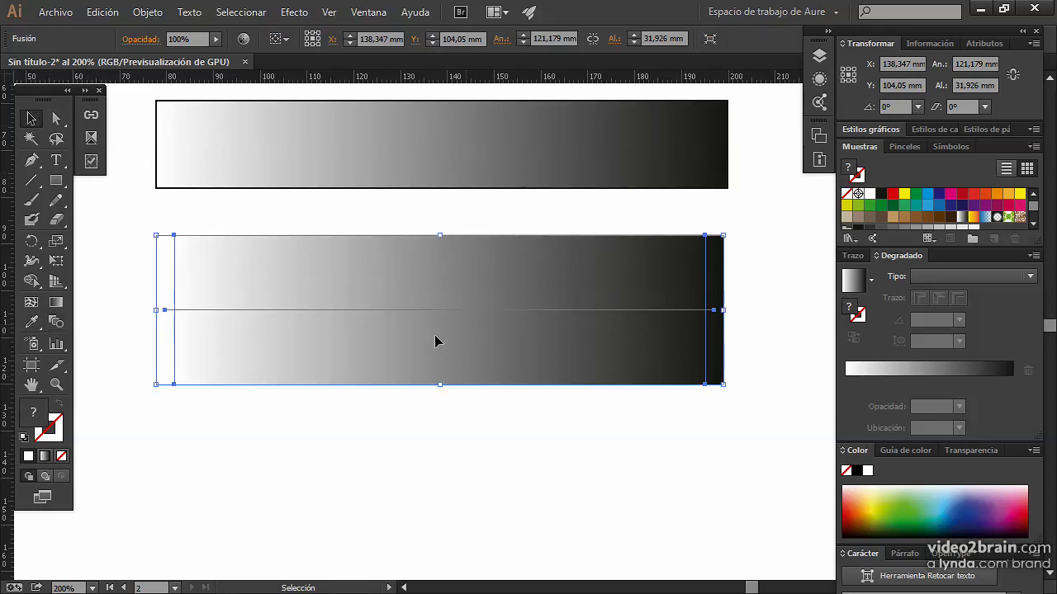
# Set the blend options to Specified Steps with 1000 steps
pyautogui.doubleClick(55, 325)
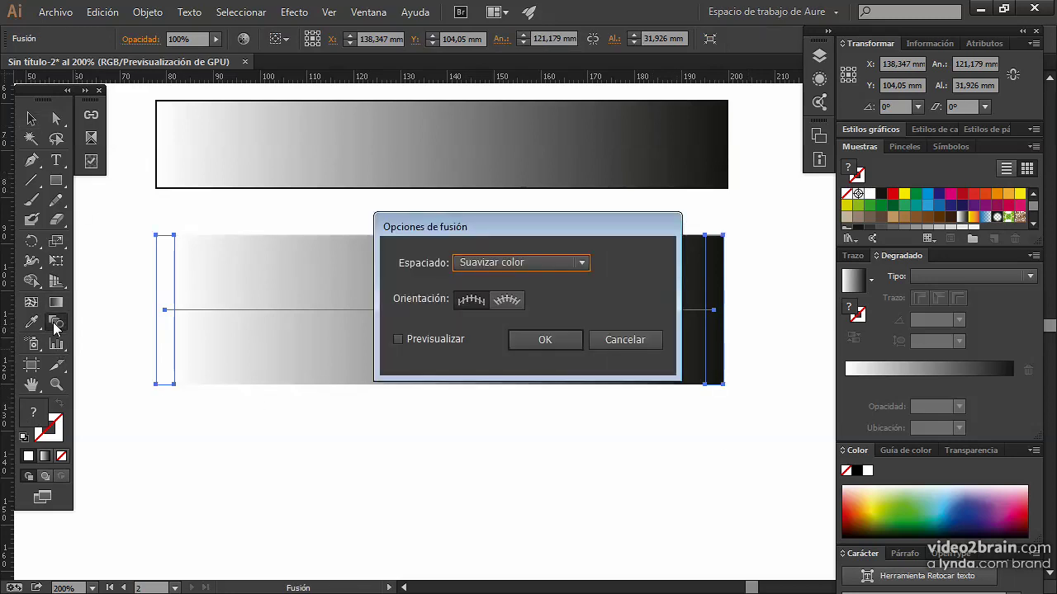
pyautogui.moveTo(537, 249); pyautogui.dragTo(526, 364)
pyautogui.click(533, 384)
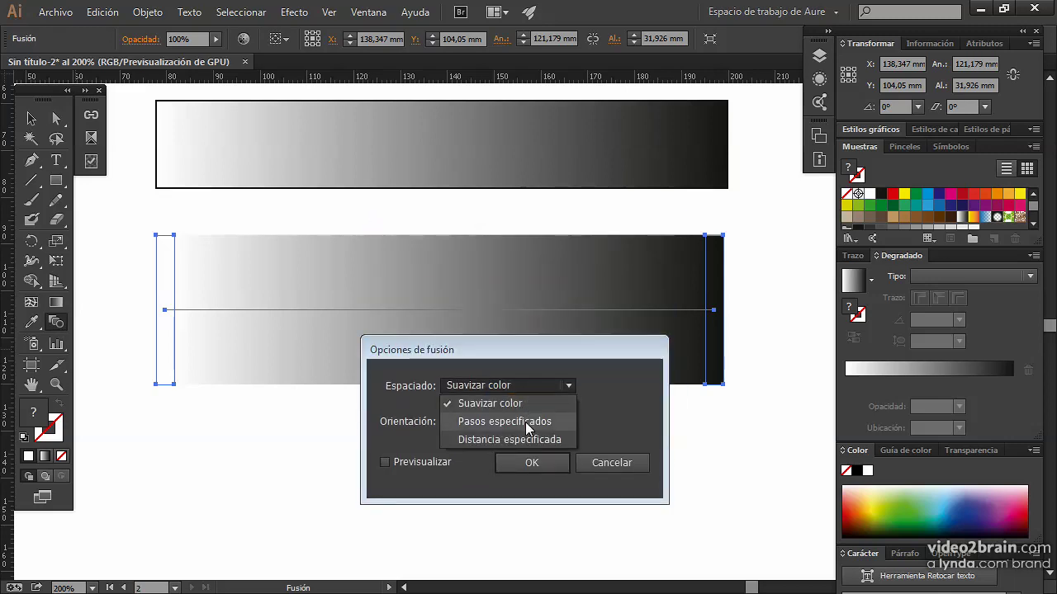
pyautogui.click(526, 422)
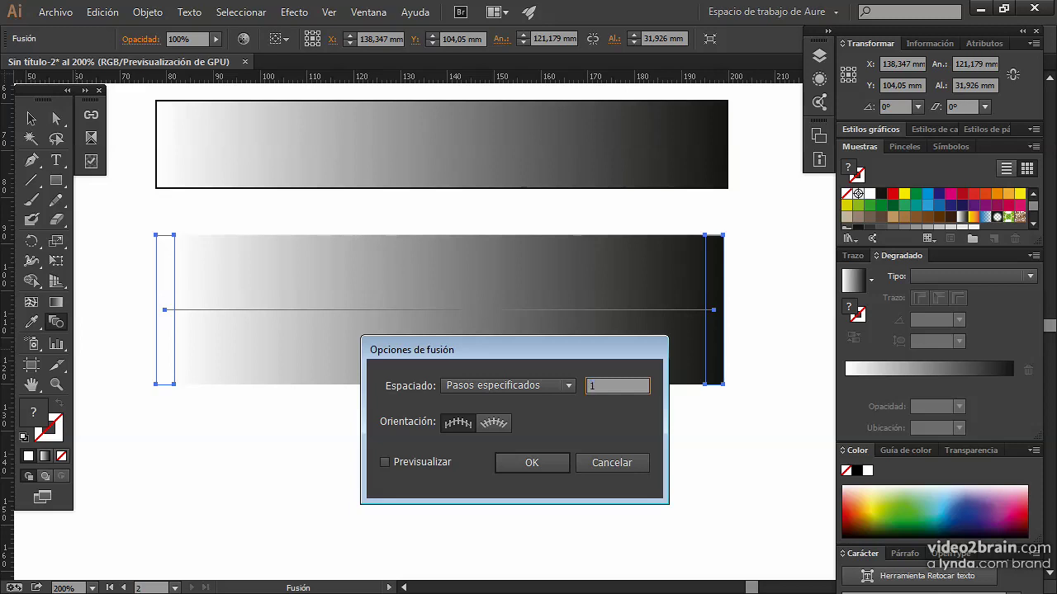
pyautogui.write('000')
pyautogui.press('Down')
pyautogui.press('Tab')
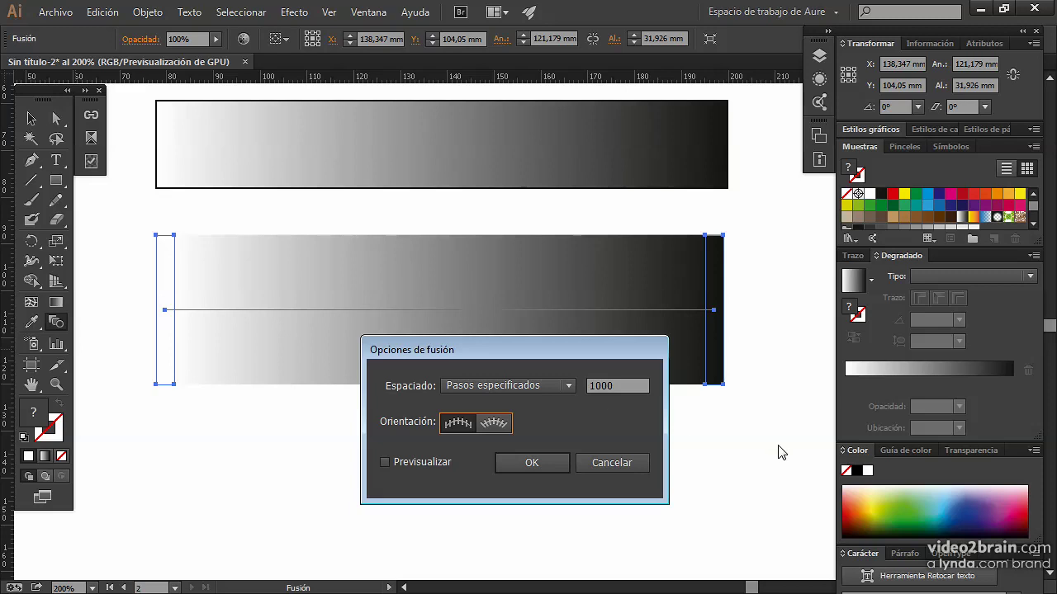
pyautogui.click(538, 462)
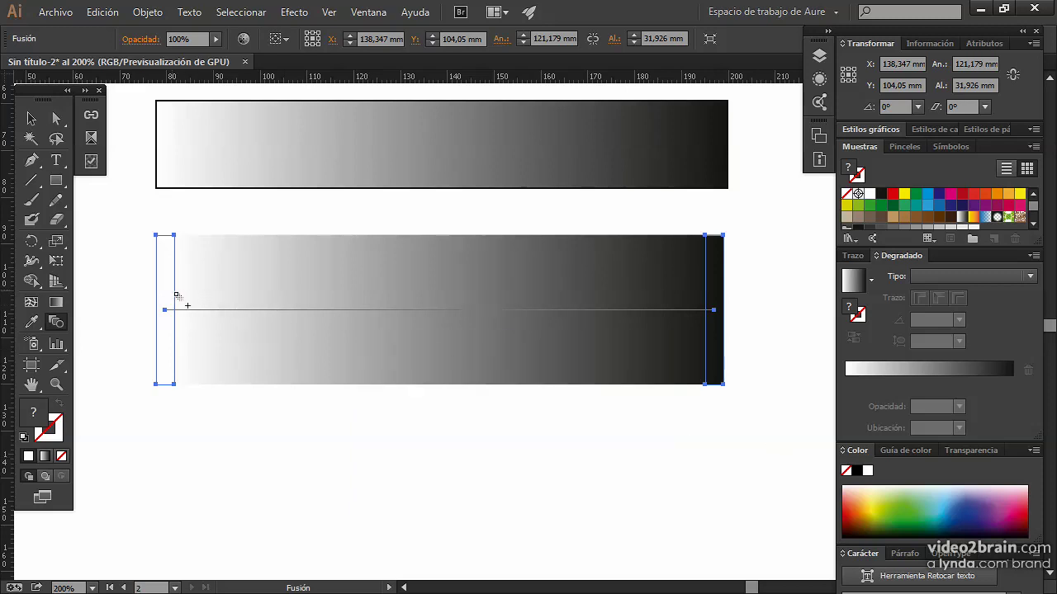
# Set the top gradient strip's stroke to None, then marquee-select the blend band
pyautogui.press('v')
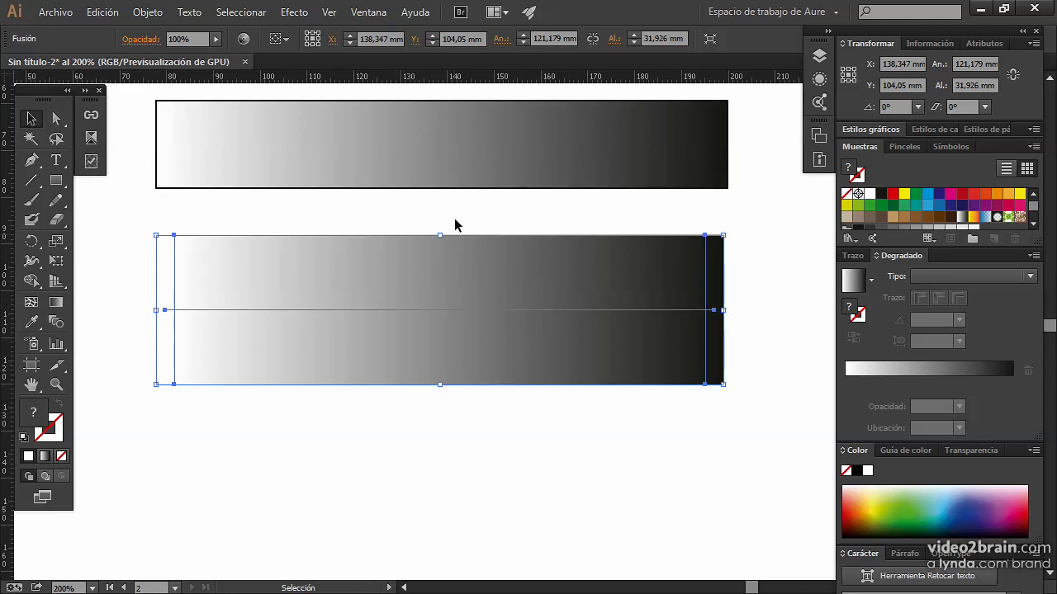
pyautogui.click(443, 170)
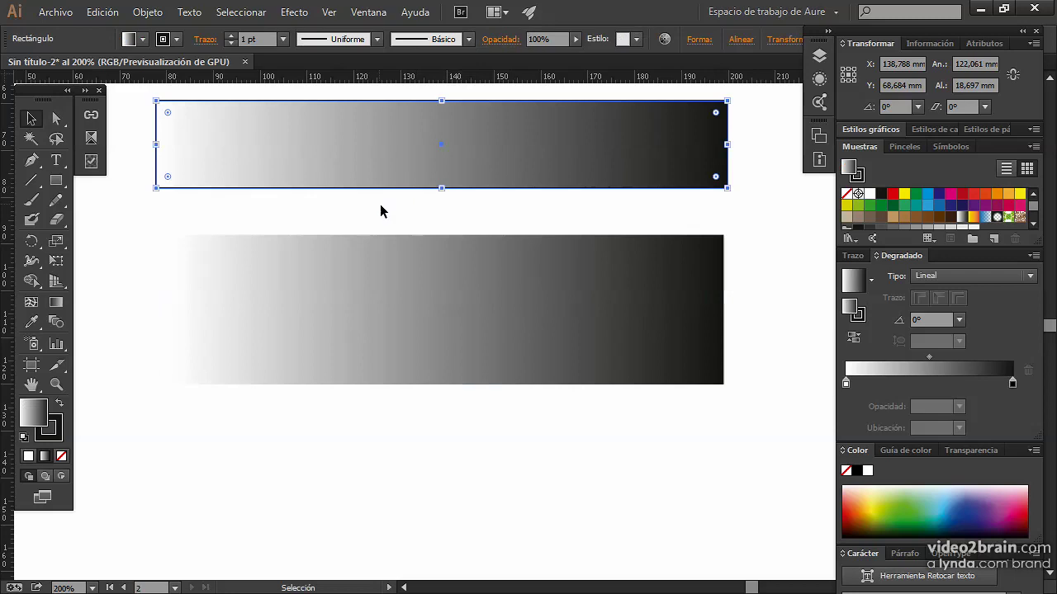
pyautogui.click(56, 428)
pyautogui.click(62, 456)
pyautogui.click(256, 468)
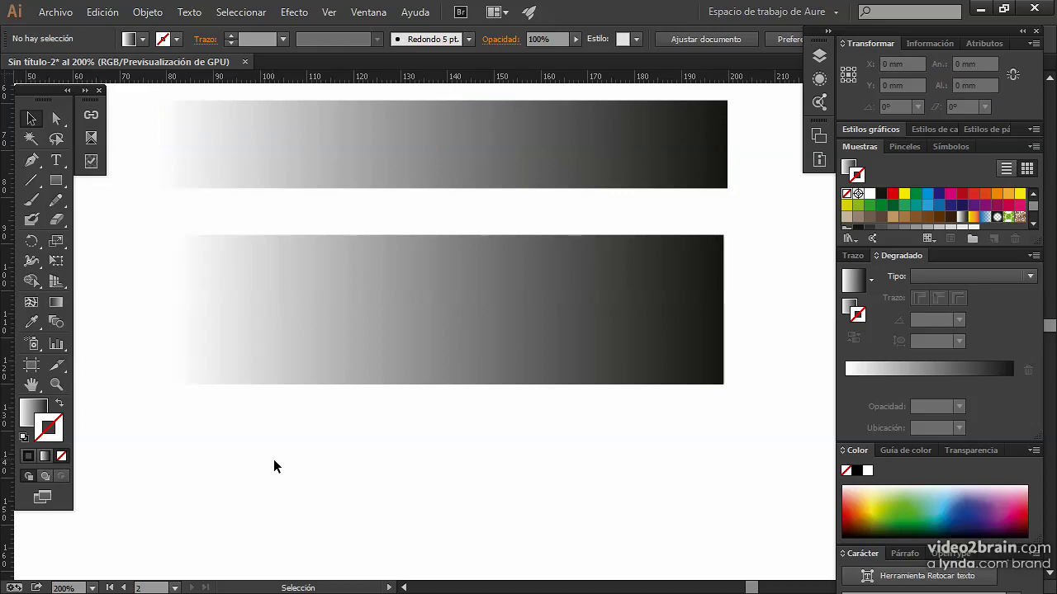
pyautogui.moveTo(273, 453)
pyautogui.mouseDown()
pyautogui.moveTo(485, 293)
pyautogui.moveTo(456, 346)
pyautogui.mouseUp()
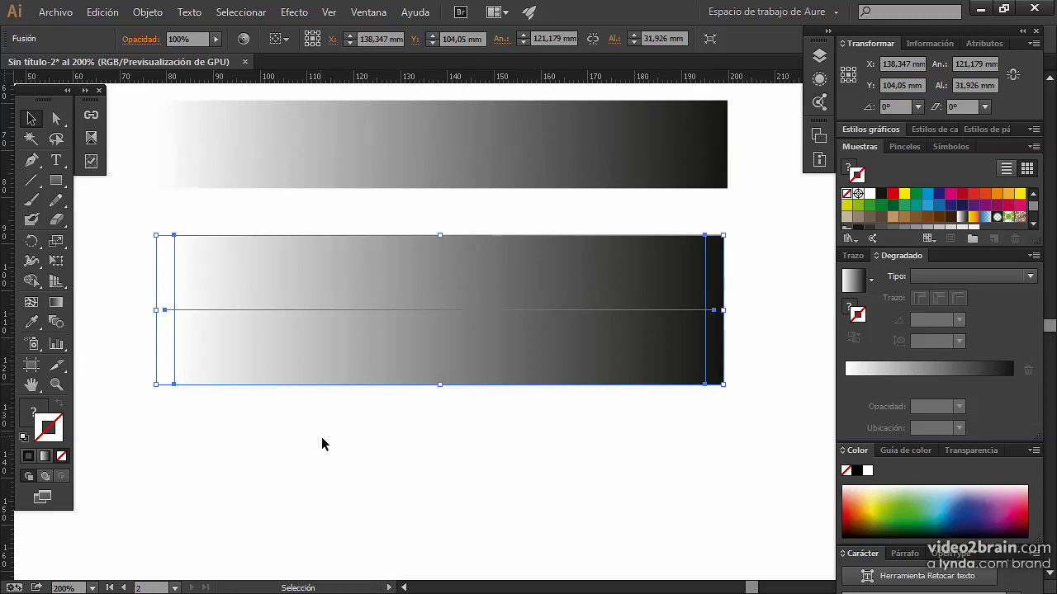
# Move the blend up under the gradient strip and align its black end with the strip's right edge
pyautogui.click(321, 484)
pyautogui.moveTo(409, 345)
pyautogui.mouseDown()
pyautogui.moveTo(410, 315)
pyautogui.moveTo(443, 251)
pyautogui.mouseUp()
pyautogui.click(411, 400)
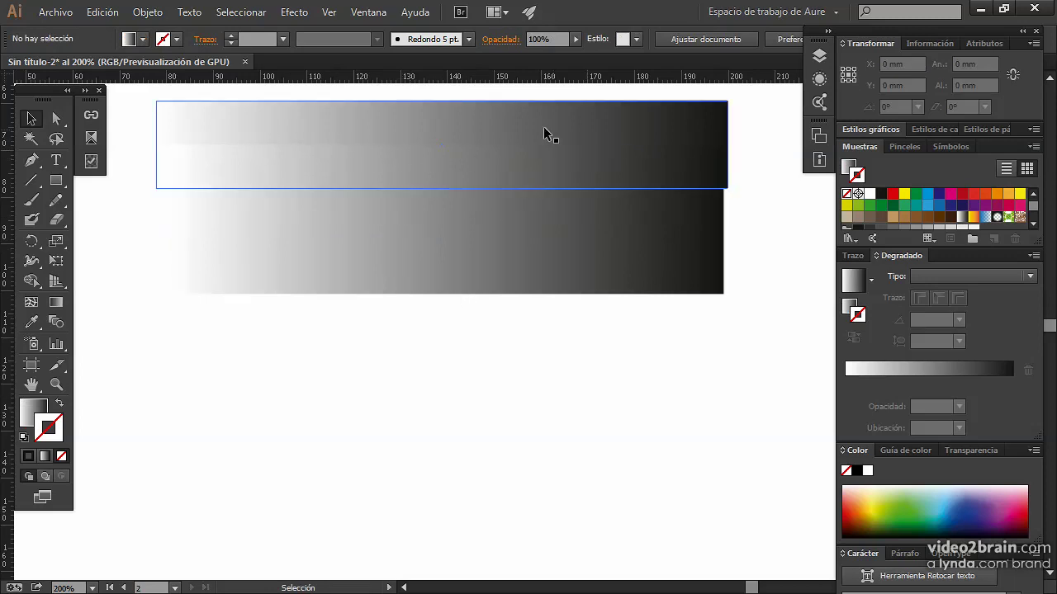
pyautogui.press('a')
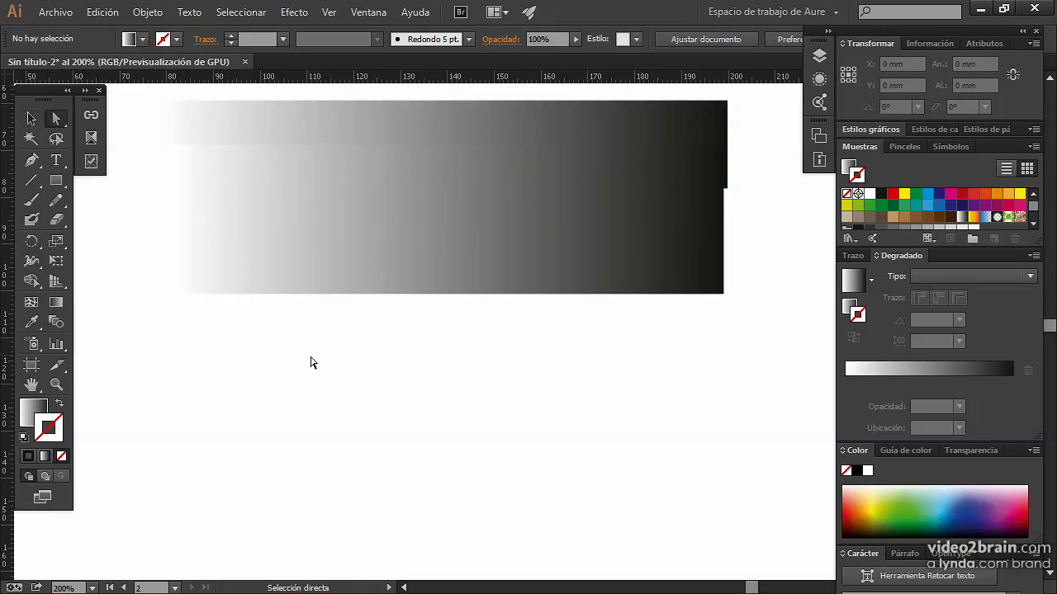
pyautogui.moveTo(717, 218); pyautogui.dragTo(723, 215)
# Draw a solid black circle about 55 mm across below the gradient bands
pyautogui.click(578, 390)
pyautogui.moveTo(57, 180); pyautogui.dragTo(173, 225)
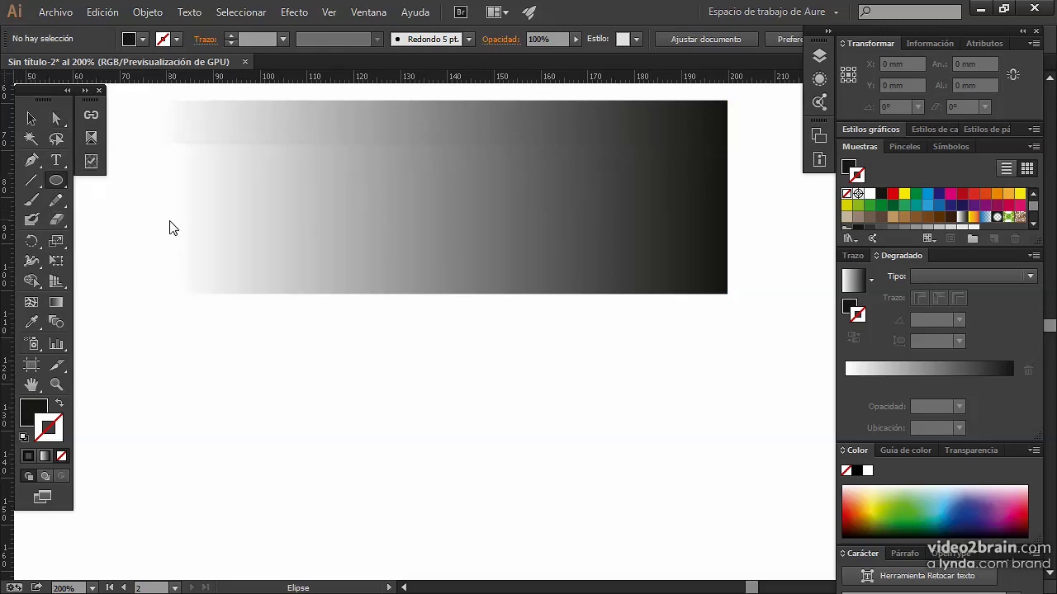
pyautogui.moveTo(286, 359)
pyautogui.mouseDown()
pyautogui.moveTo(476, 407)
pyautogui.moveTo(535, 472)
pyautogui.mouseUp()
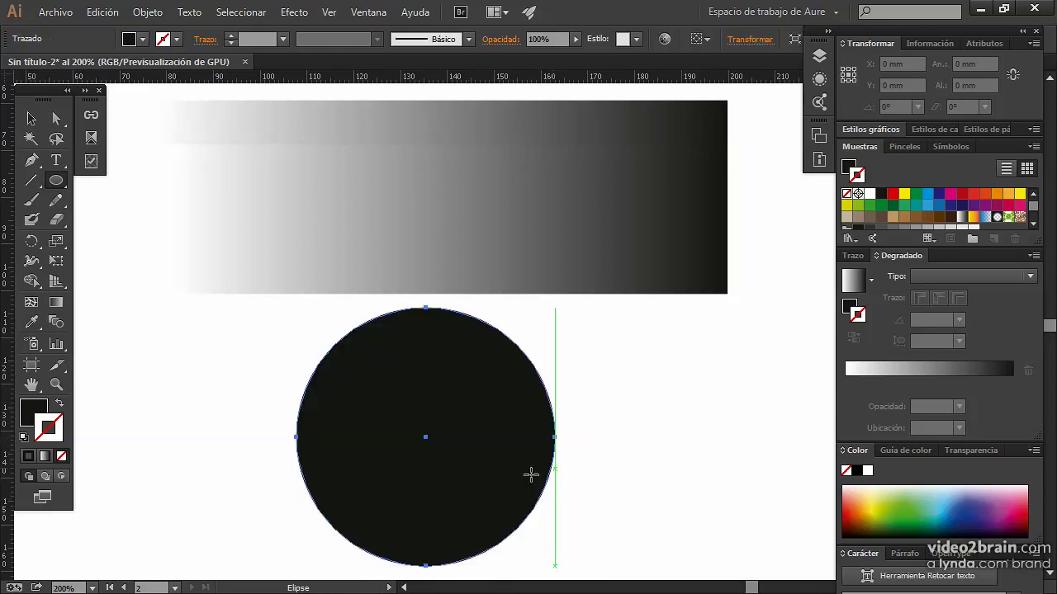
pyautogui.click(27, 122)
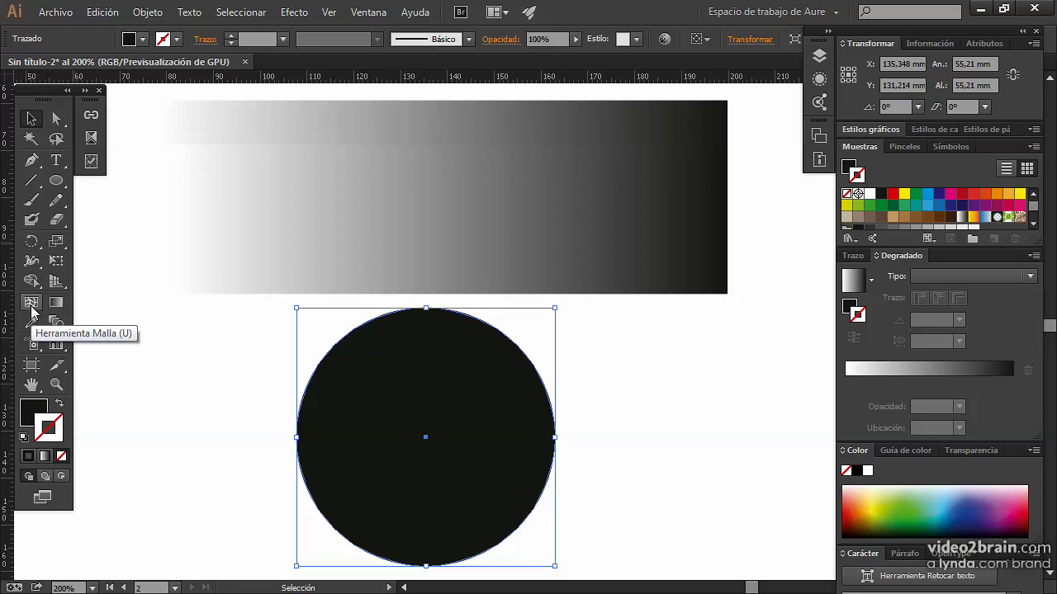
# Add several mesh points inside the black circle with the Mesh tool
pyautogui.click(31, 307)
pyautogui.click(377, 388)
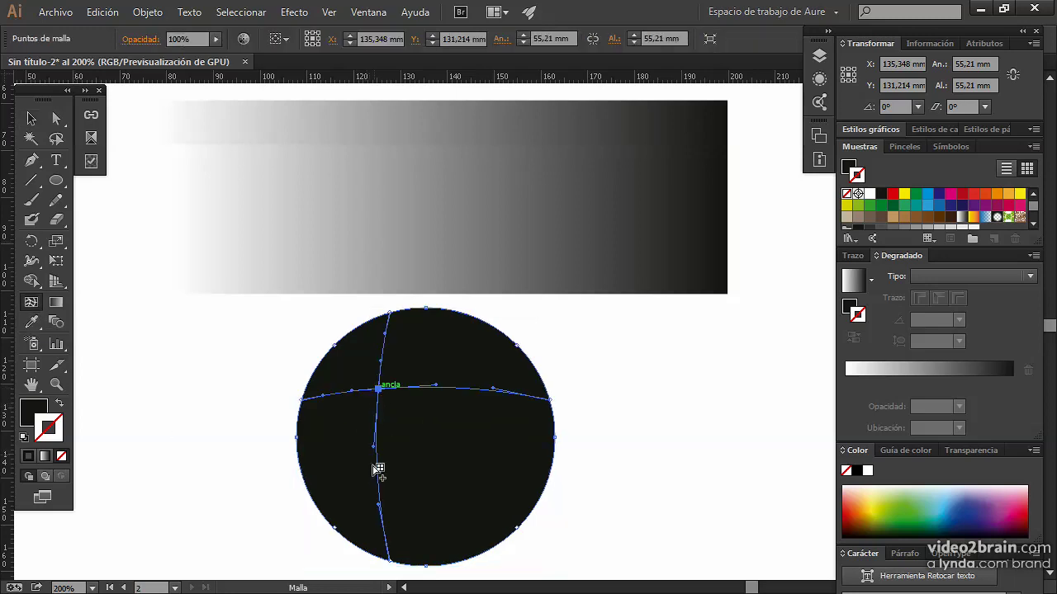
pyautogui.click(442, 478)
pyautogui.click(505, 442)
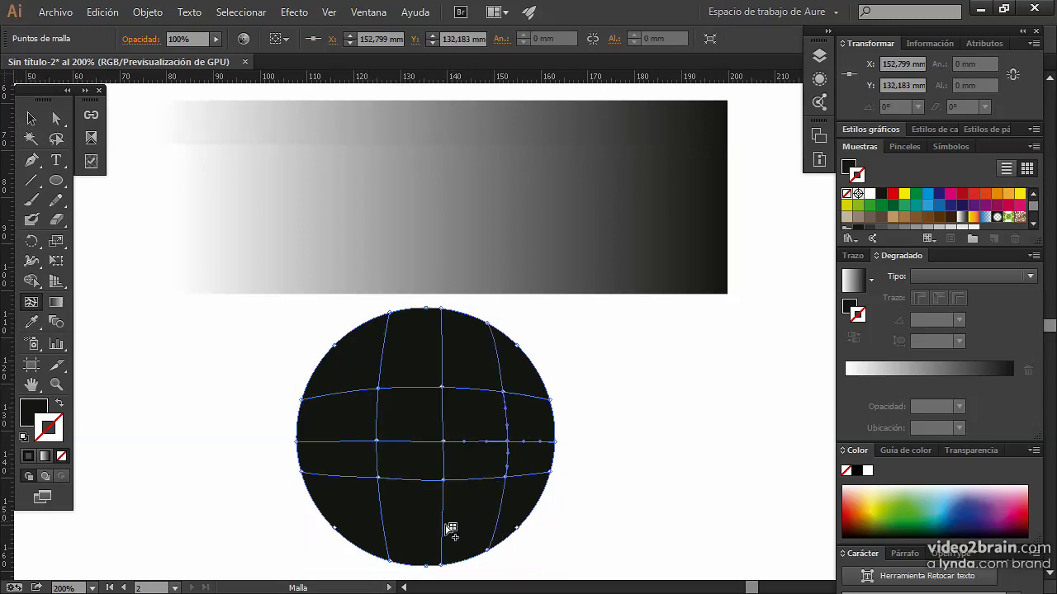
pyautogui.click(418, 519)
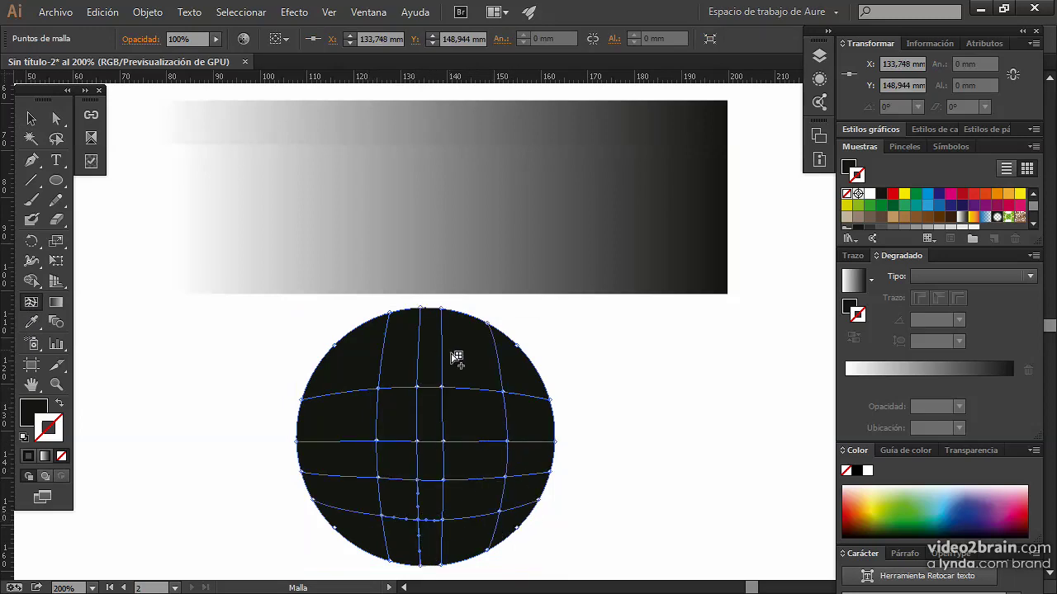
pyautogui.click(460, 347)
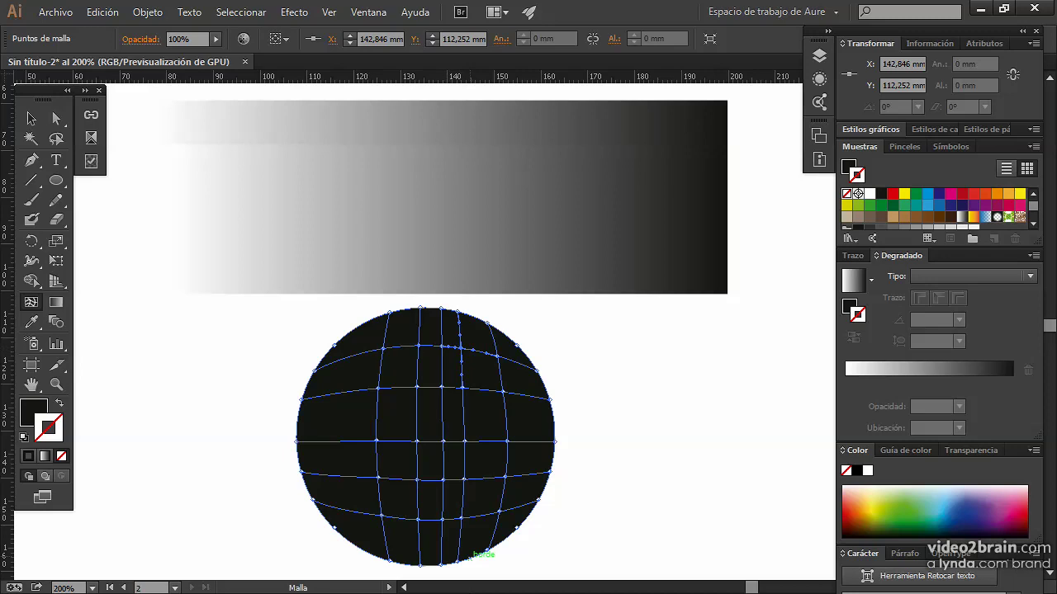
# Undo the added mesh lines and select the whole circle
pyautogui.hotkey('ctrl', 'z')
pyautogui.hotkey('ctrl', 'z')
pyautogui.hotkey('ctrl', 'z')
pyautogui.hotkey('ctrl', 'z')
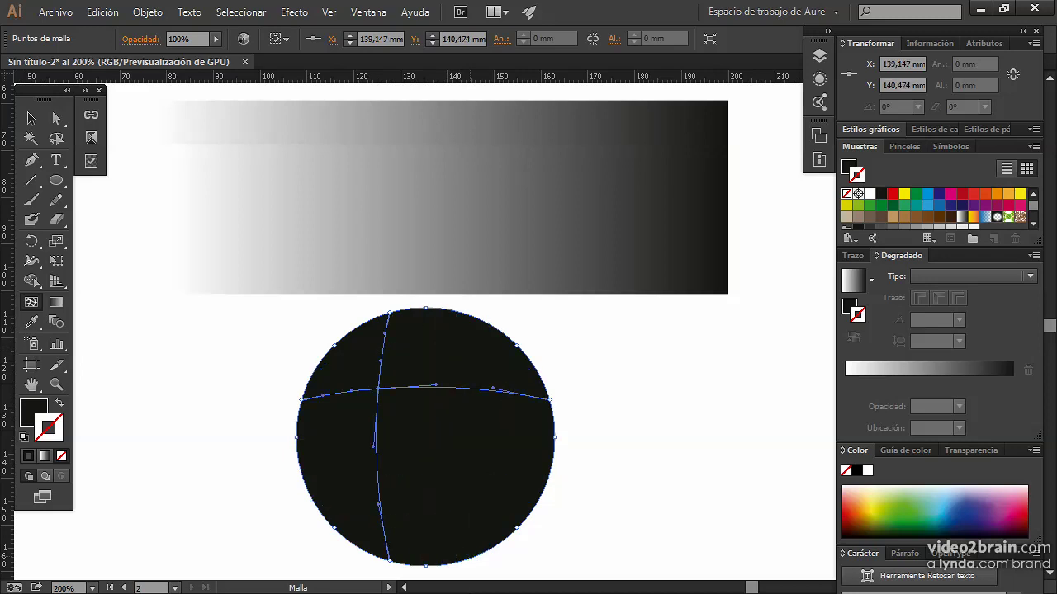
pyautogui.hotkey('ctrl', 'z')
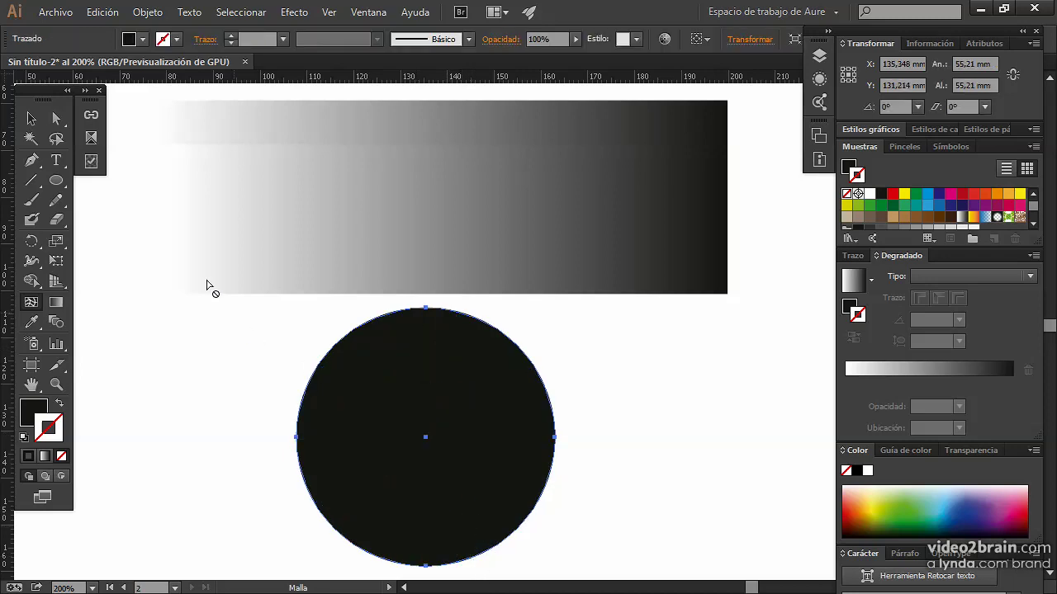
pyautogui.click(32, 118)
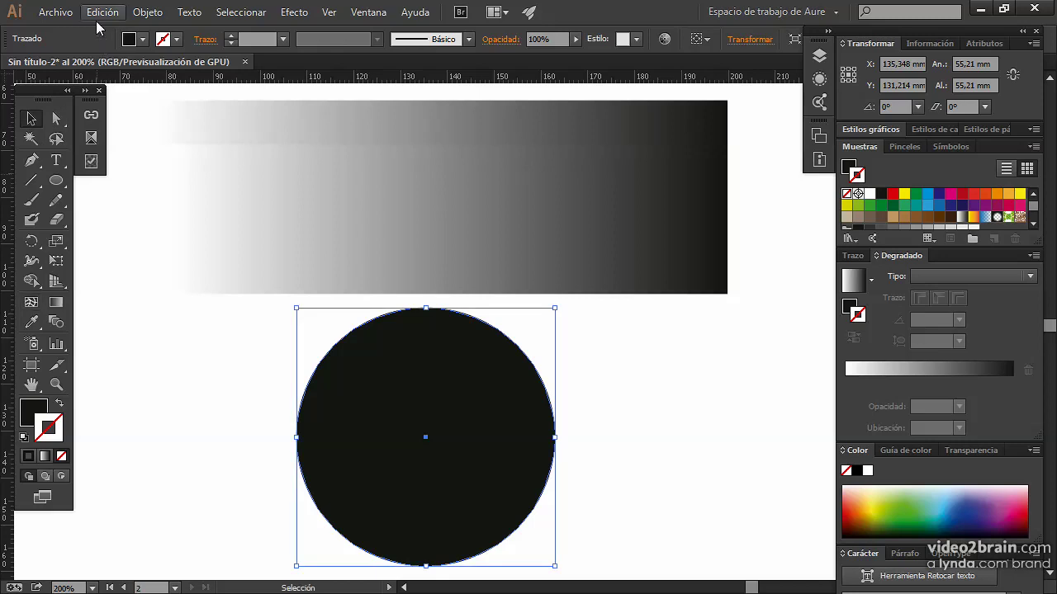
pyautogui.click(100, 13)
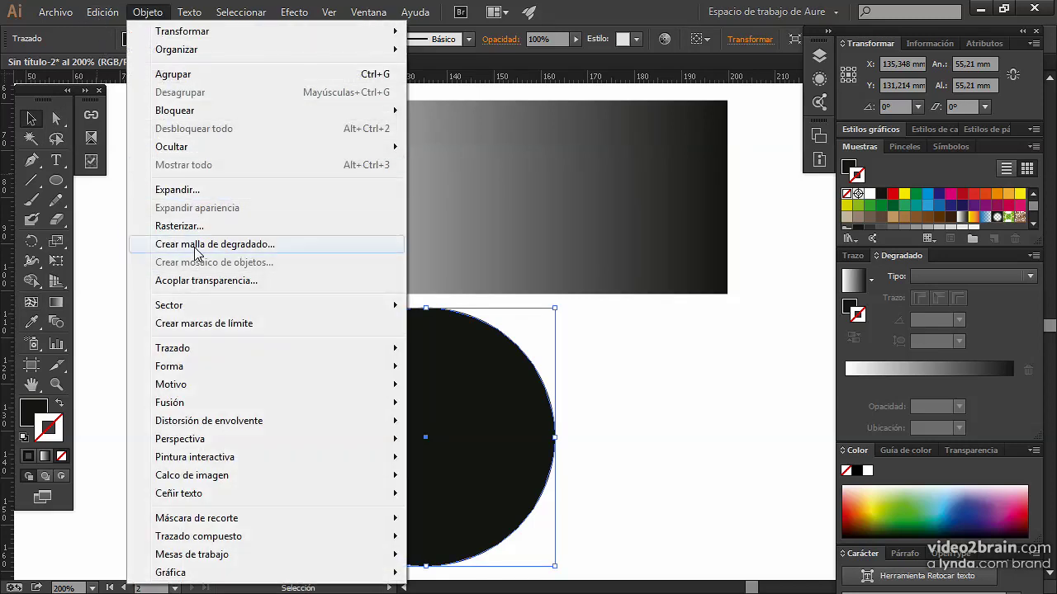
# In Create Gradient Mesh, turn on Preview and set Appearance to To Center
pyautogui.click(308, 245)
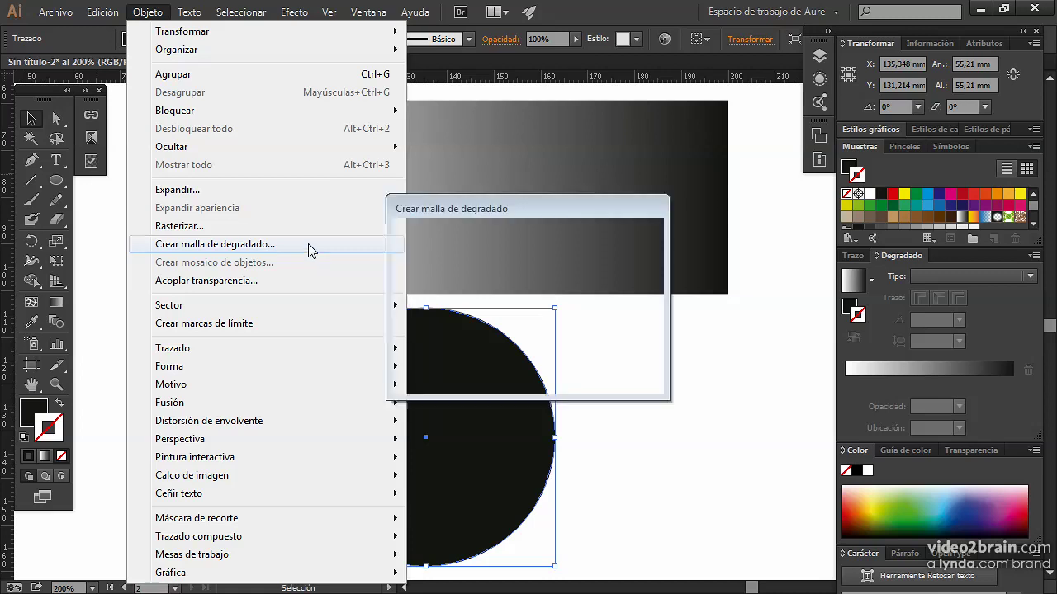
pyautogui.moveTo(507, 197)
pyautogui.mouseDown()
pyautogui.moveTo(404, 134)
pyautogui.moveTo(400, 104)
pyautogui.mouseUp()
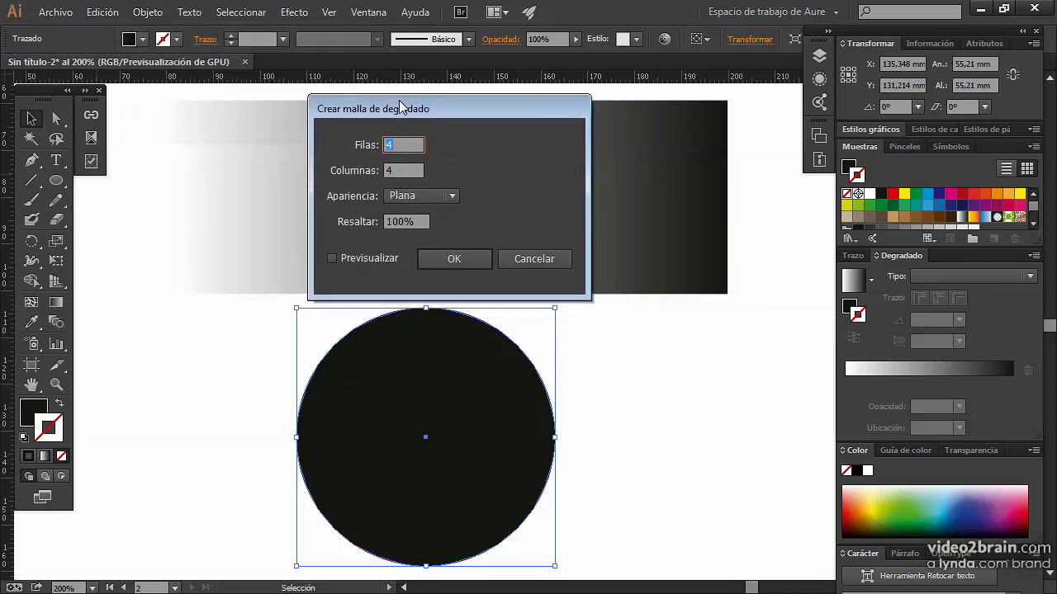
pyautogui.click(332, 258)
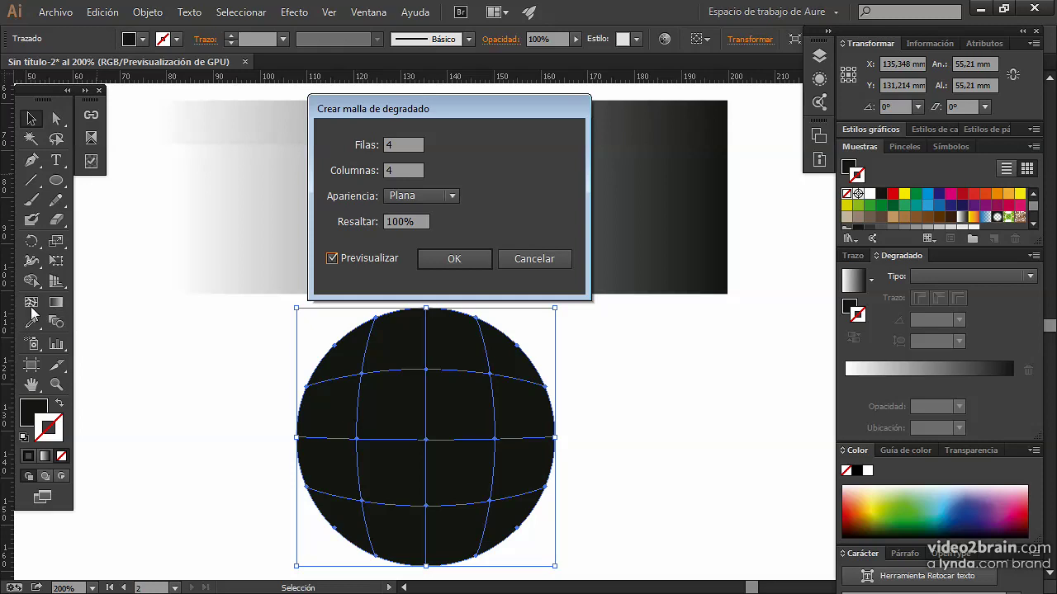
pyautogui.moveTo(408, 149); pyautogui.dragTo(384, 152)
pyautogui.write('5')
pyautogui.press('Tab')
pyautogui.write('5')
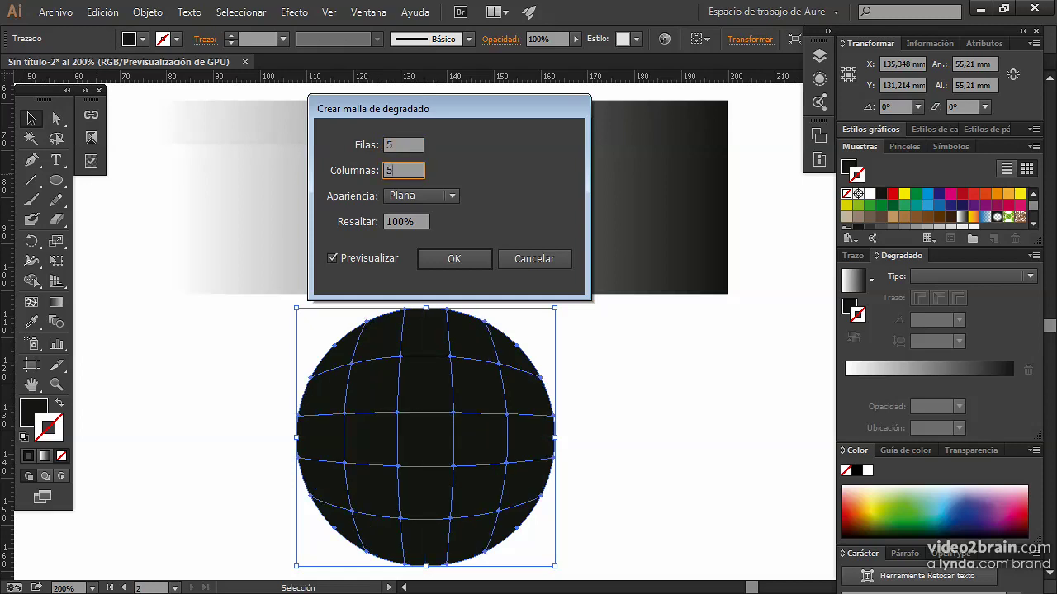
pyautogui.click(453, 198)
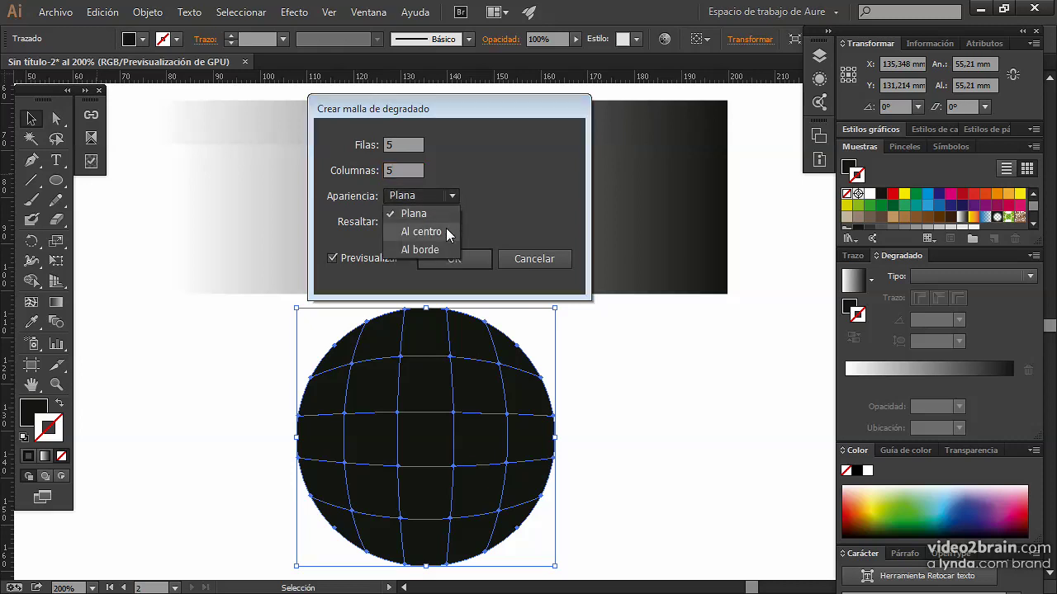
pyautogui.click(450, 233)
pyautogui.click(445, 196)
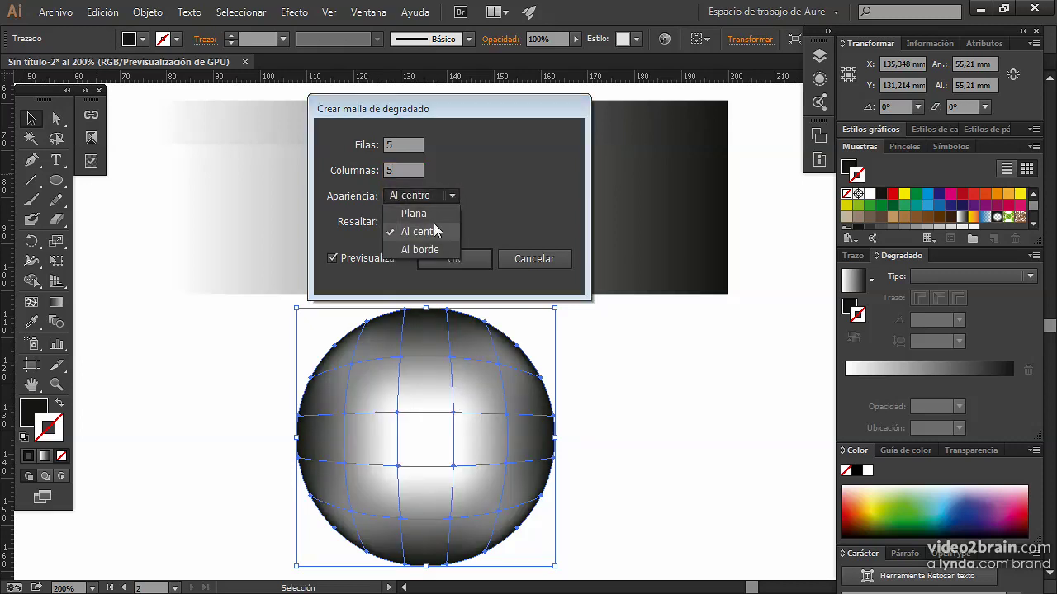
pyautogui.click(427, 250)
pyautogui.click(455, 196)
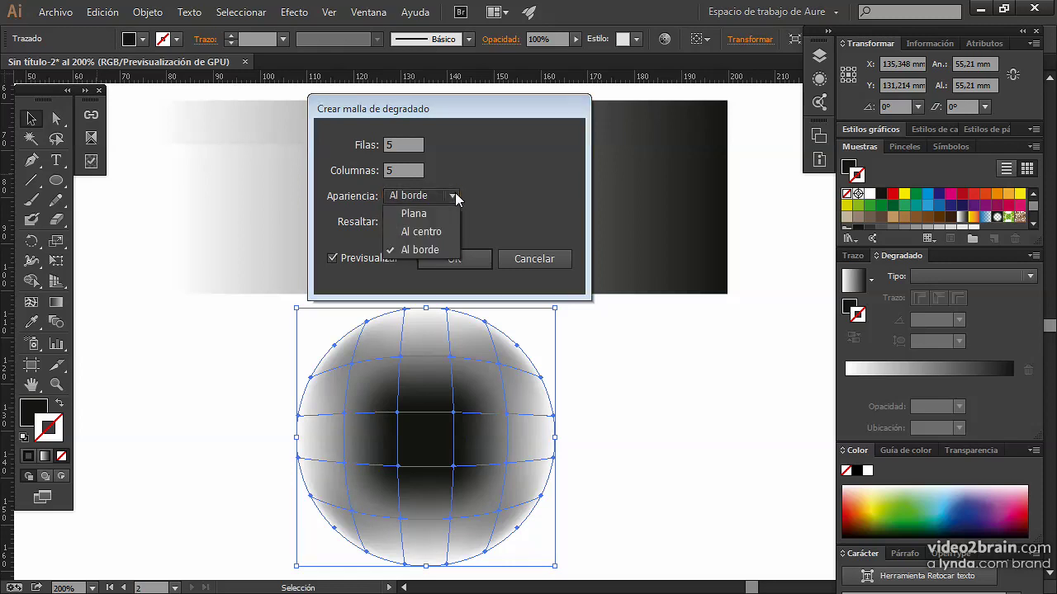
pyautogui.click(426, 228)
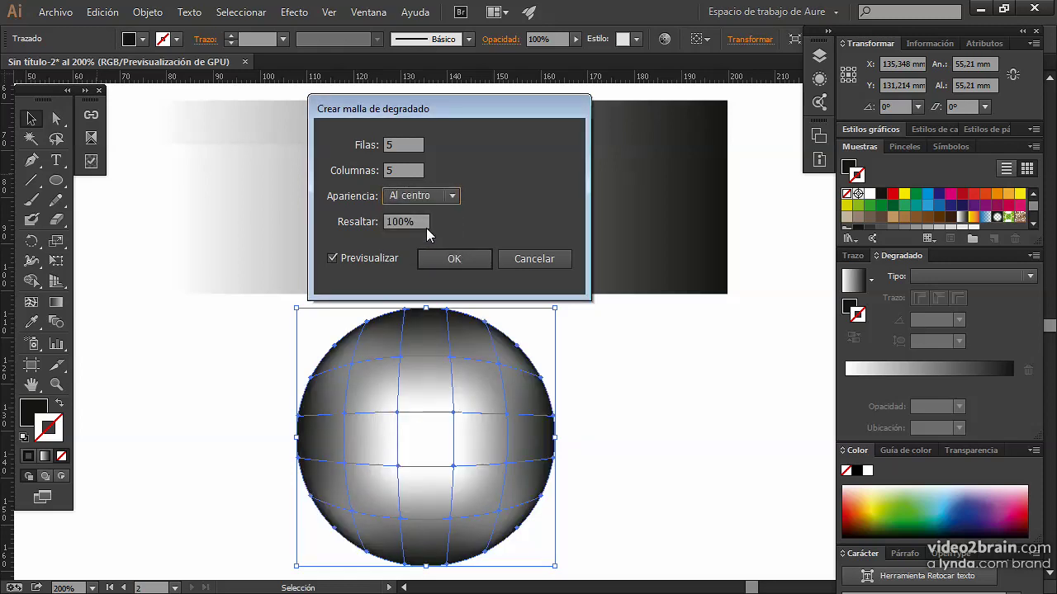
# Set the mesh to 6 rows and 6 columns and create it
pyautogui.doubleClick(398, 147)
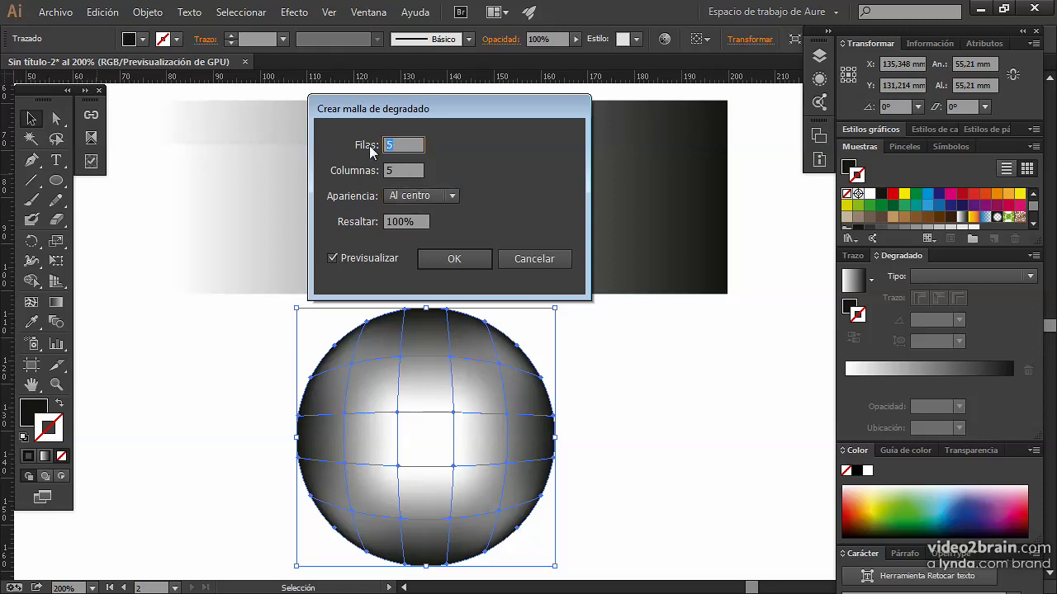
pyautogui.write('4')
pyautogui.press('Tab')
pyautogui.write('4')
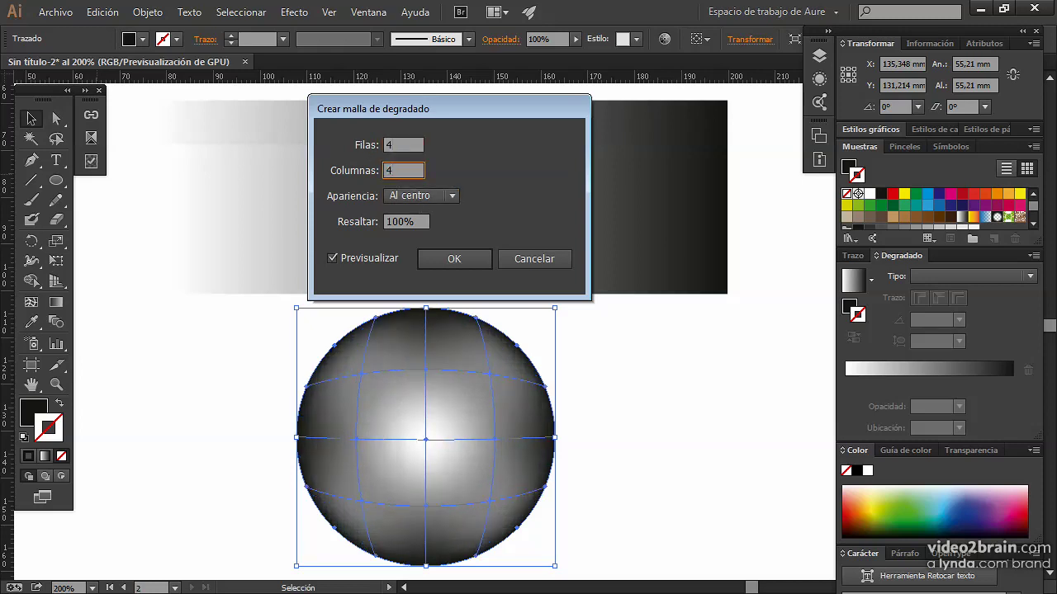
pyautogui.hotkey('shift', 'Tab')
pyautogui.write('6')
pyautogui.press('Tab')
pyautogui.write('6')
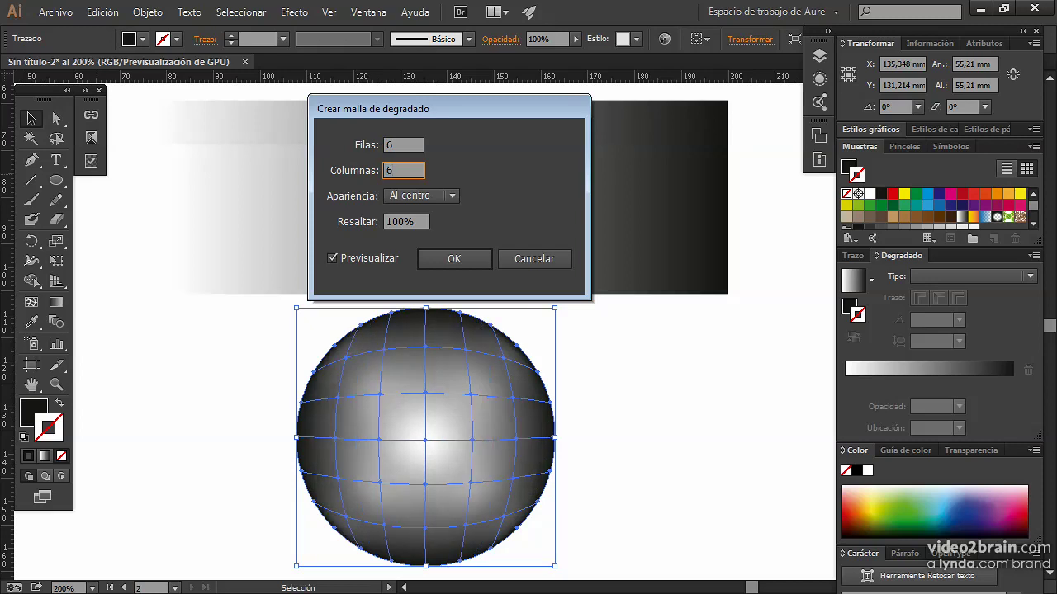
pyautogui.press('Return')
# Reveal the sphere's mesh points with Direct Selection and lasso the cluster across its middle
pyautogui.click(53, 117)
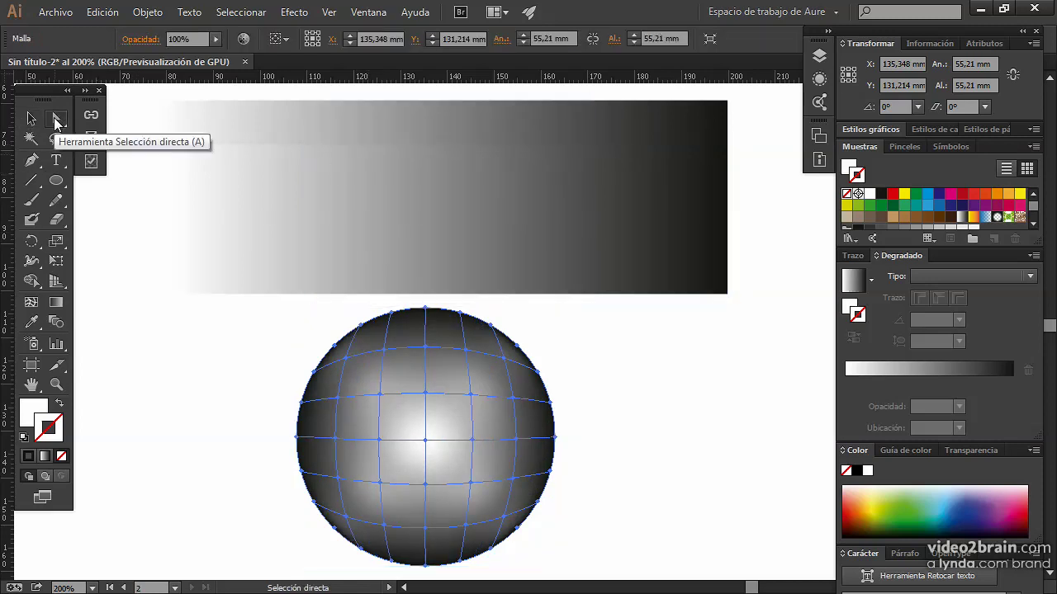
pyautogui.click(263, 399)
pyautogui.moveTo(259, 389); pyautogui.dragTo(475, 450)
pyautogui.click(262, 403)
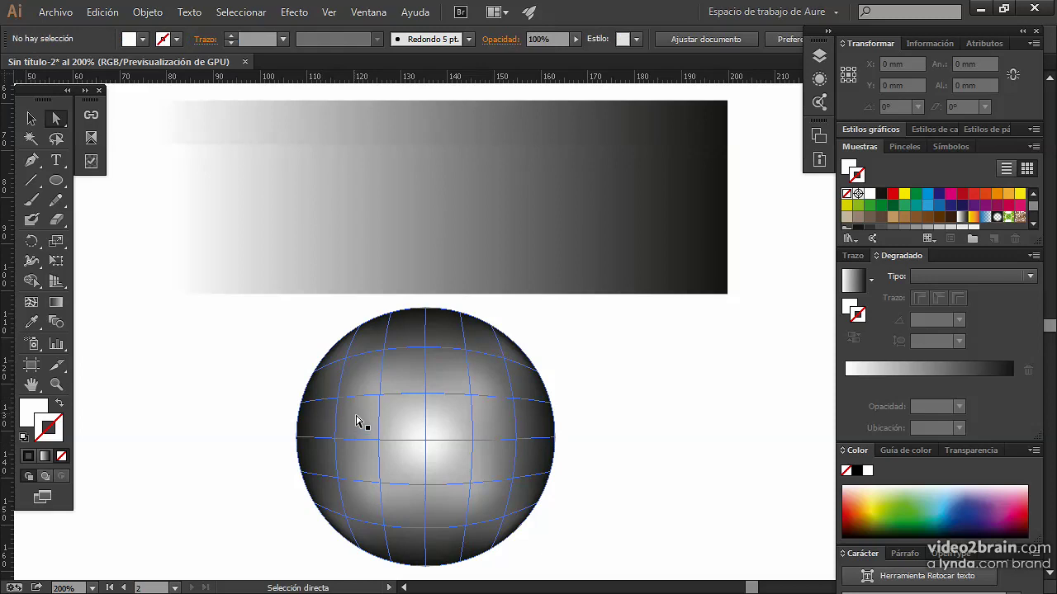
pyautogui.click(357, 422)
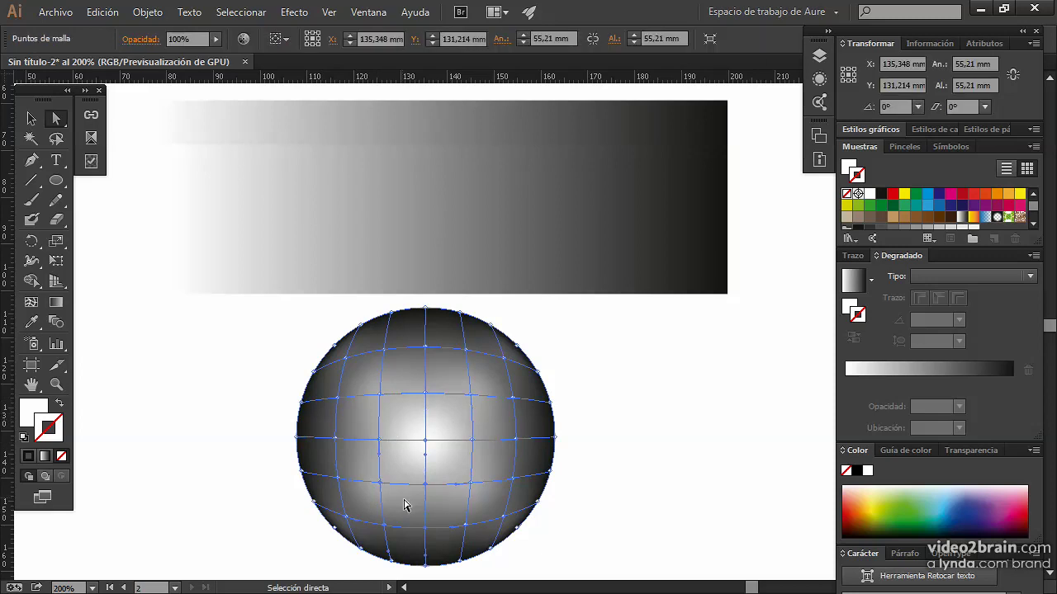
pyautogui.click(426, 398)
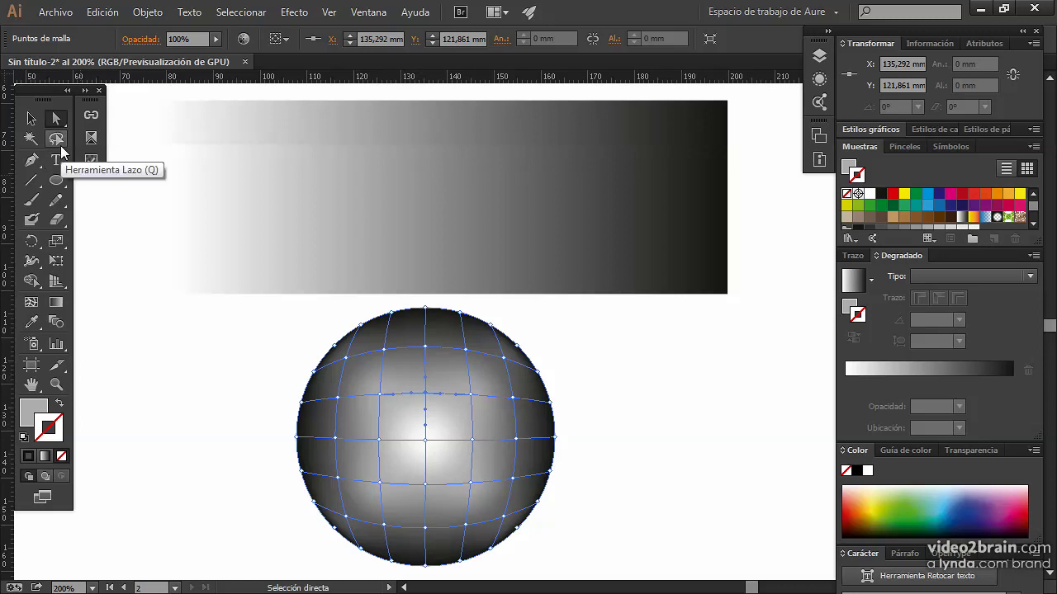
pyautogui.click(60, 143)
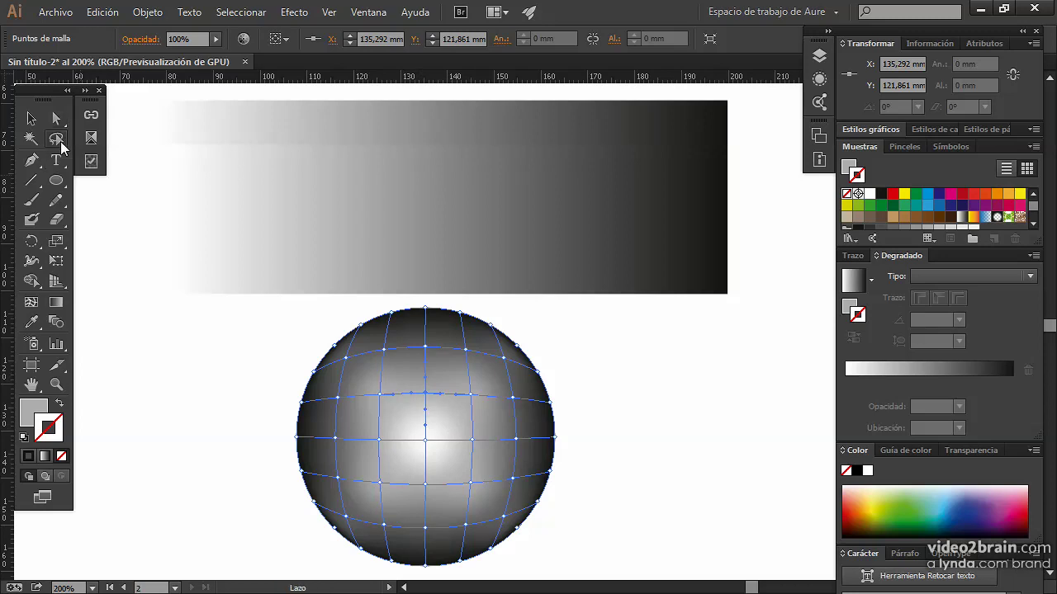
pyautogui.moveTo(396, 373)
pyautogui.mouseDown()
pyautogui.moveTo(487, 498)
pyautogui.moveTo(402, 371)
pyautogui.mouseUp()
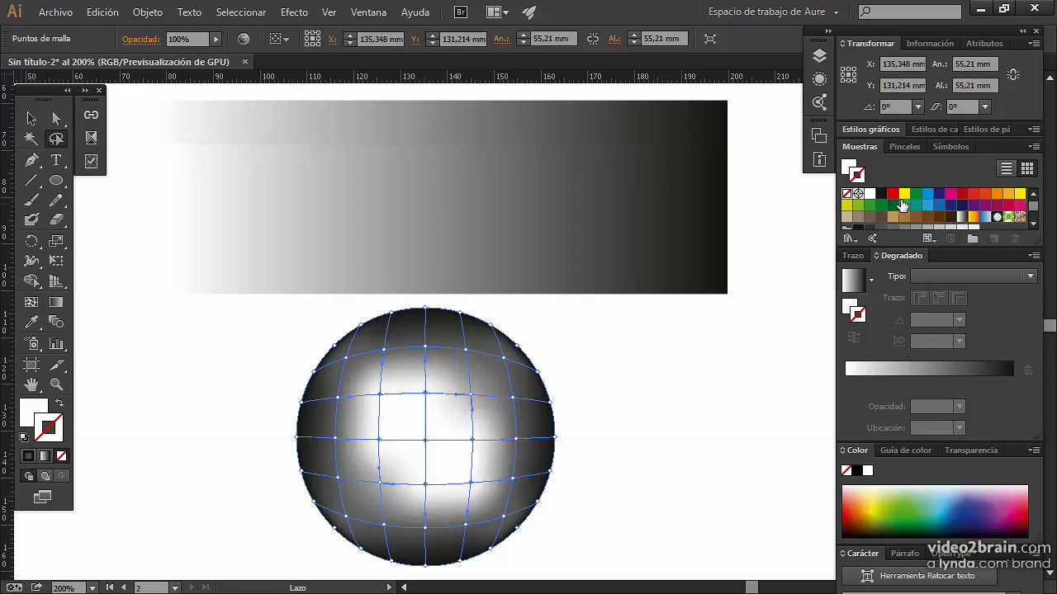
# Colour the sphere's mesh points: centre red, upper right yellow, lower left green, upper left and lower-right edge blue
pyautogui.click(892, 193)
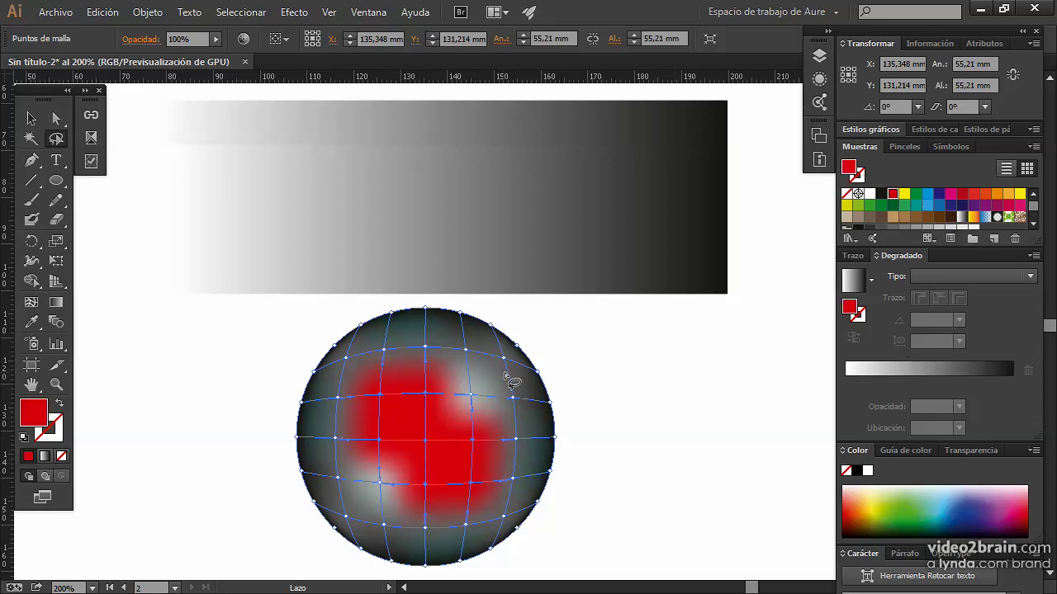
pyautogui.moveTo(509, 355)
pyautogui.mouseDown()
pyautogui.moveTo(469, 421)
pyautogui.moveTo(513, 358)
pyautogui.mouseUp()
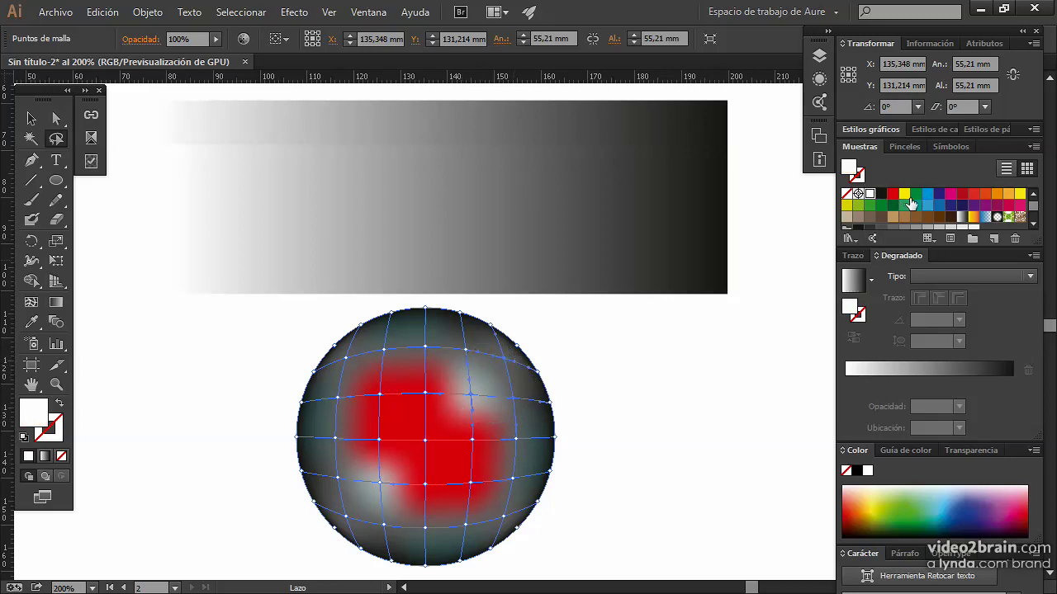
pyautogui.click(905, 195)
pyautogui.moveTo(357, 462)
pyautogui.mouseDown()
pyautogui.moveTo(369, 531)
pyautogui.moveTo(364, 462)
pyautogui.mouseUp()
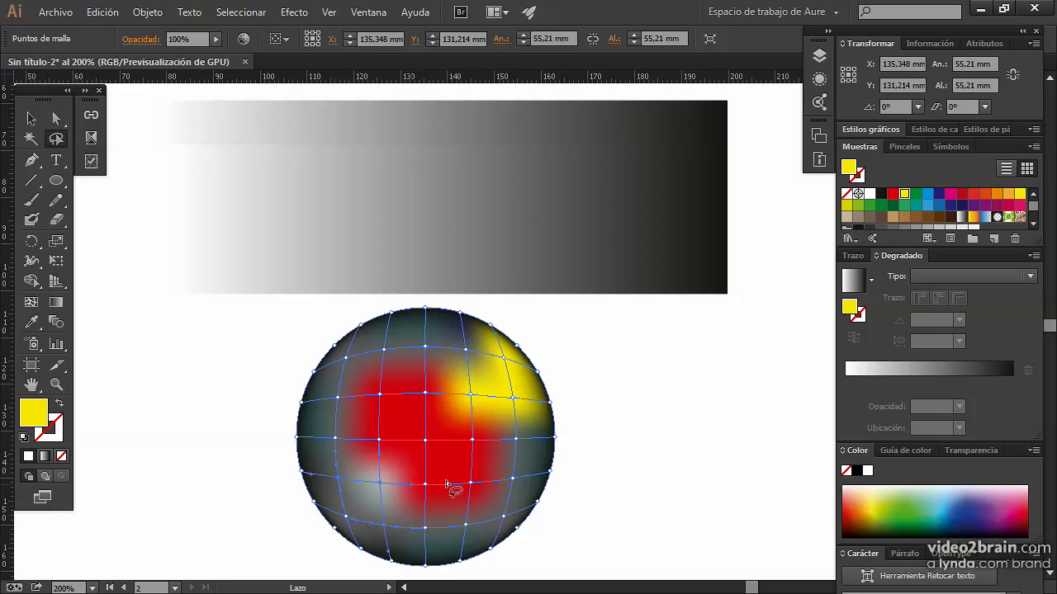
pyautogui.click(870, 206)
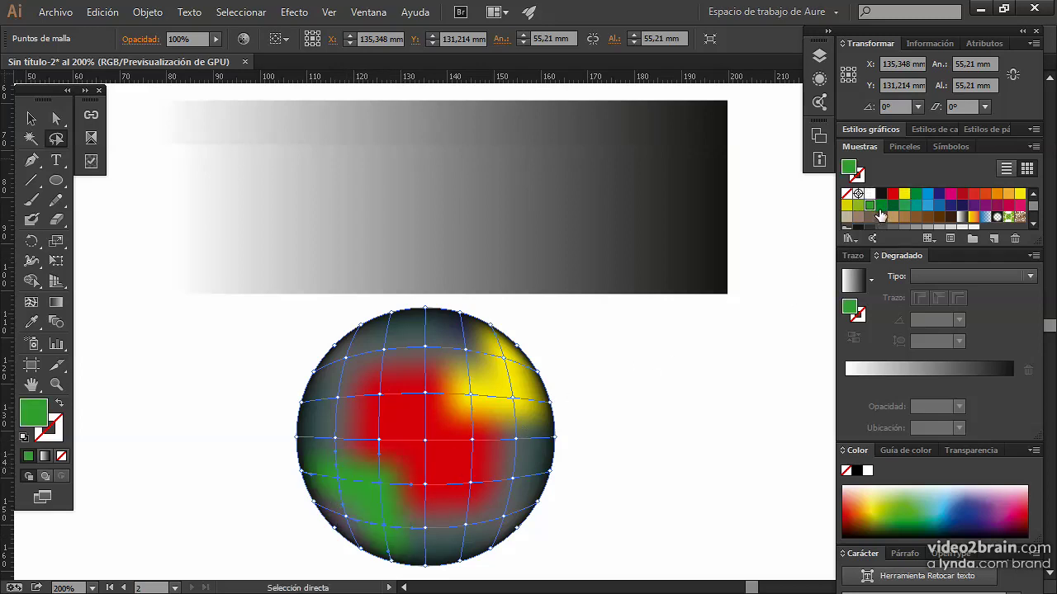
pyautogui.moveTo(397, 339)
pyautogui.mouseDown()
pyautogui.moveTo(404, 363)
pyautogui.moveTo(401, 344)
pyautogui.mouseUp()
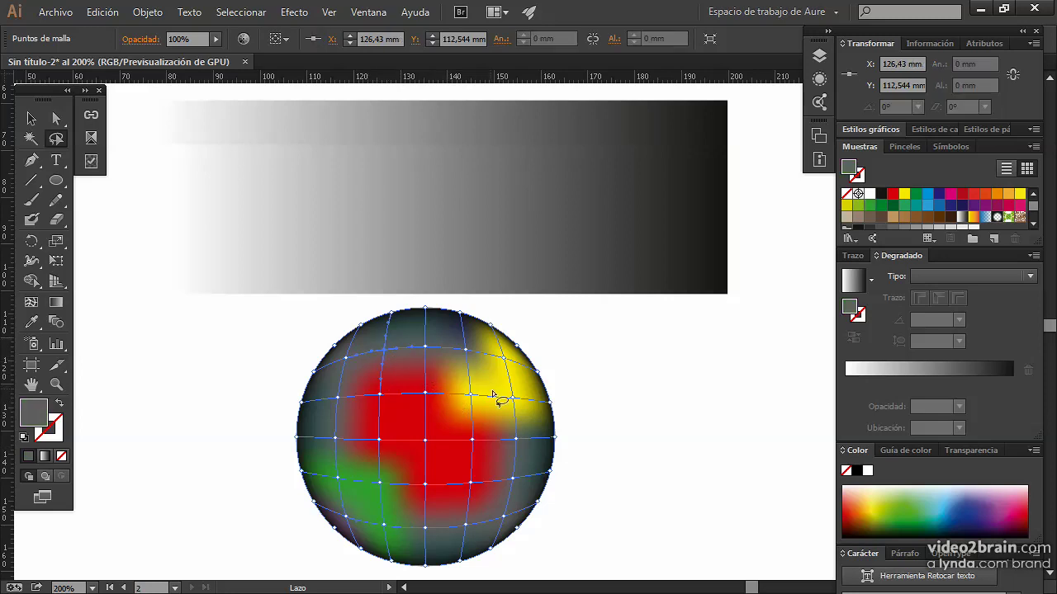
pyautogui.click(928, 207)
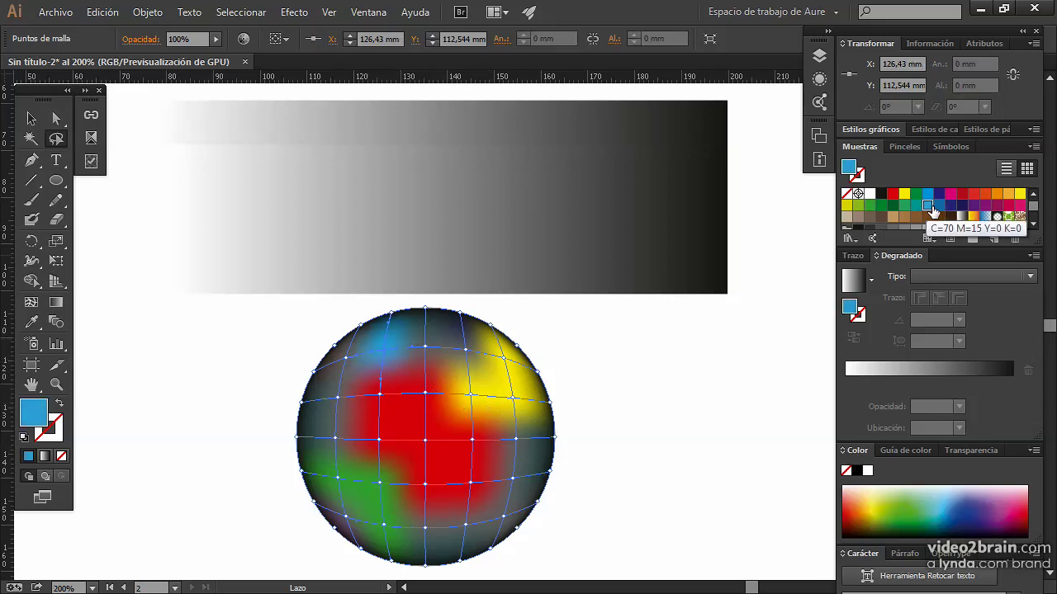
pyautogui.moveTo(560, 487)
pyautogui.mouseDown()
pyautogui.moveTo(513, 527)
pyautogui.moveTo(558, 469)
pyautogui.moveTo(549, 479)
pyautogui.mouseUp()
pyautogui.click(931, 197)
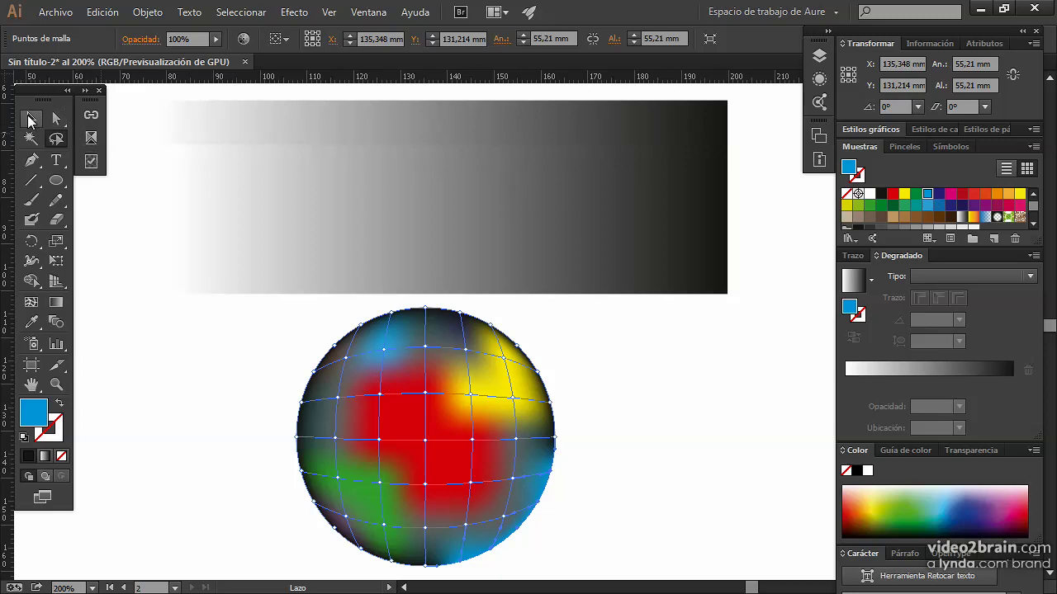
# With the Selection tool, deselect the sphere on empty artboard to hide its mesh grid
pyautogui.click(29, 121)
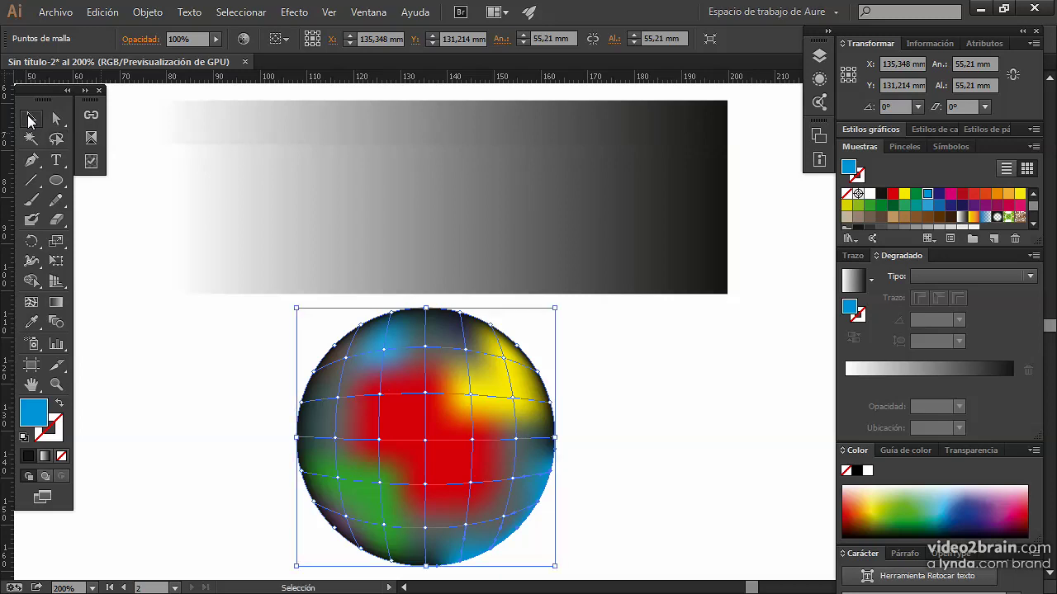
pyautogui.click(205, 413)
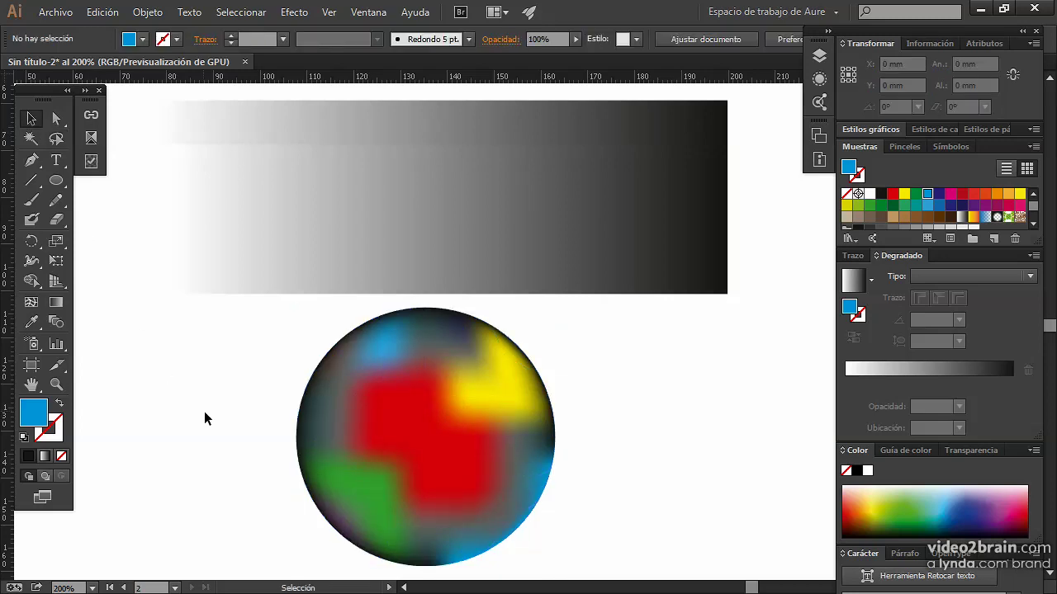